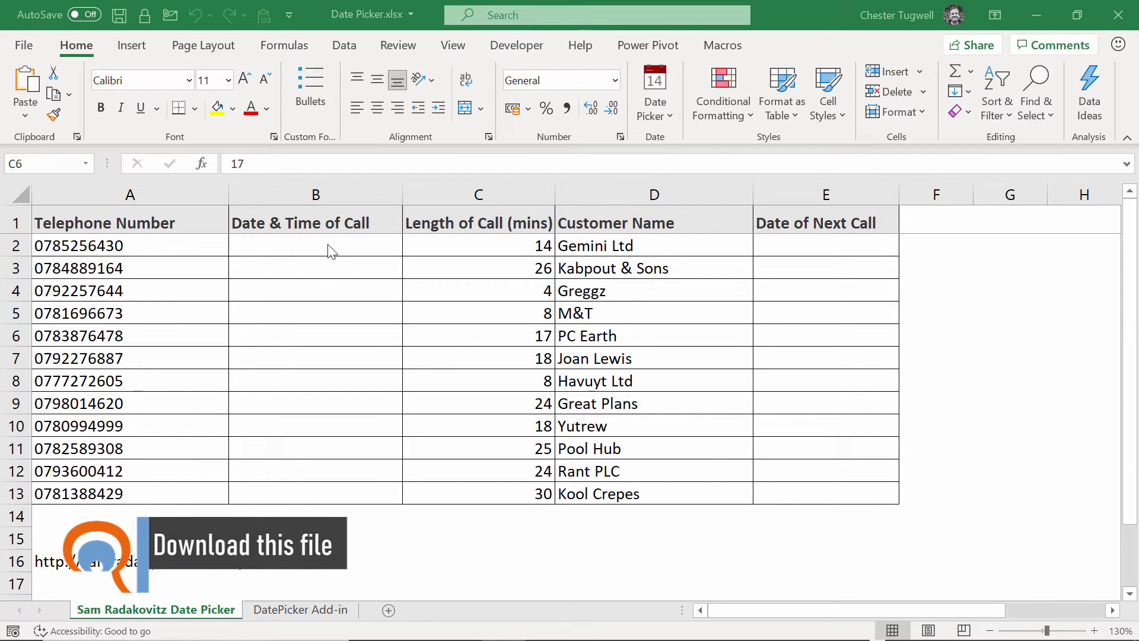
Step: Enter 8 February 2021 in B2 and the current date and time in B3 with the date picker
click(363, 246)
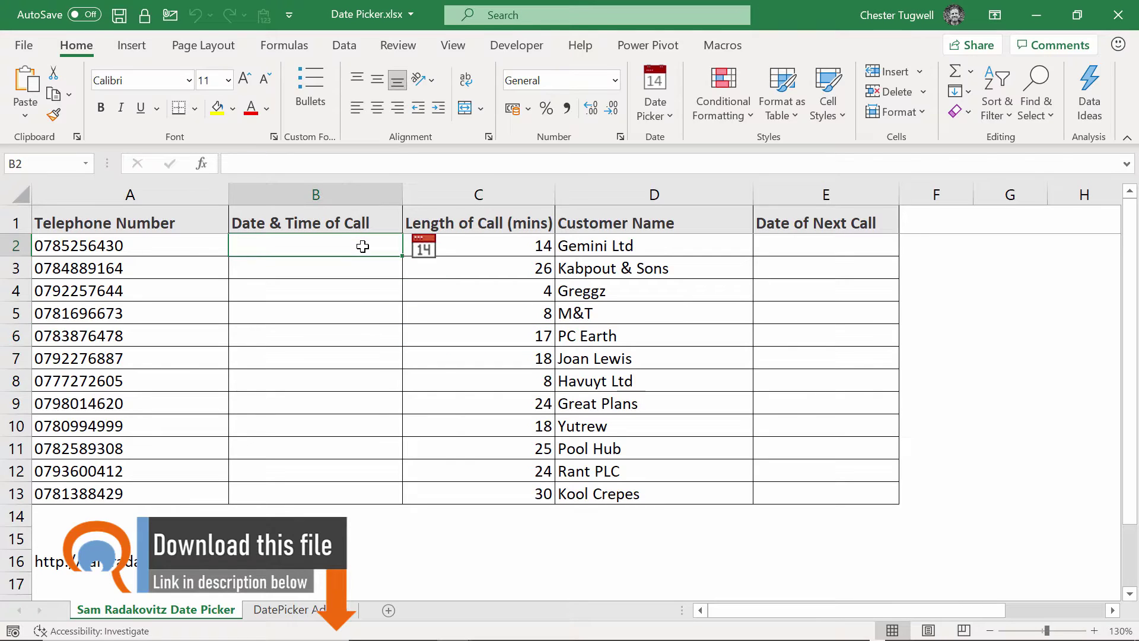
click(424, 245)
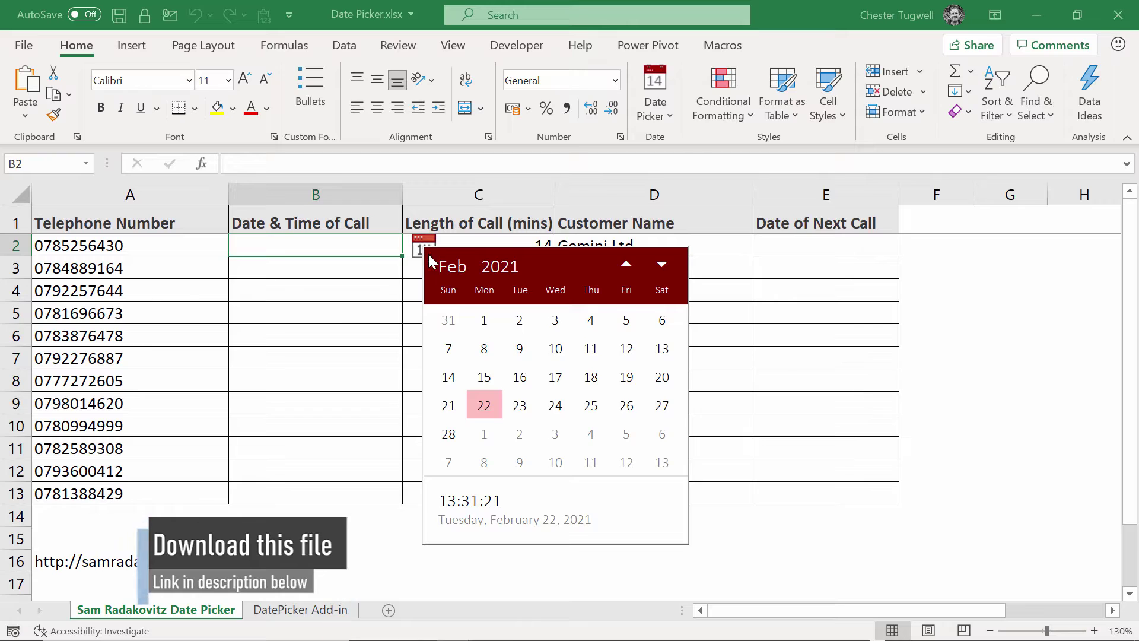
click(487, 352)
click(368, 264)
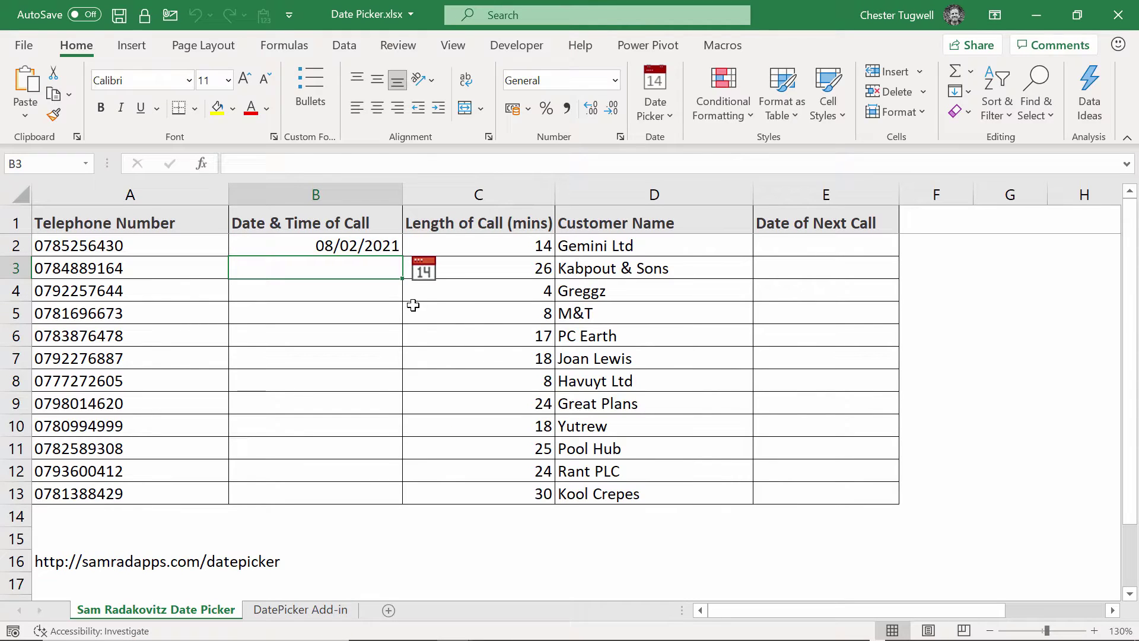
click(425, 270)
click(504, 536)
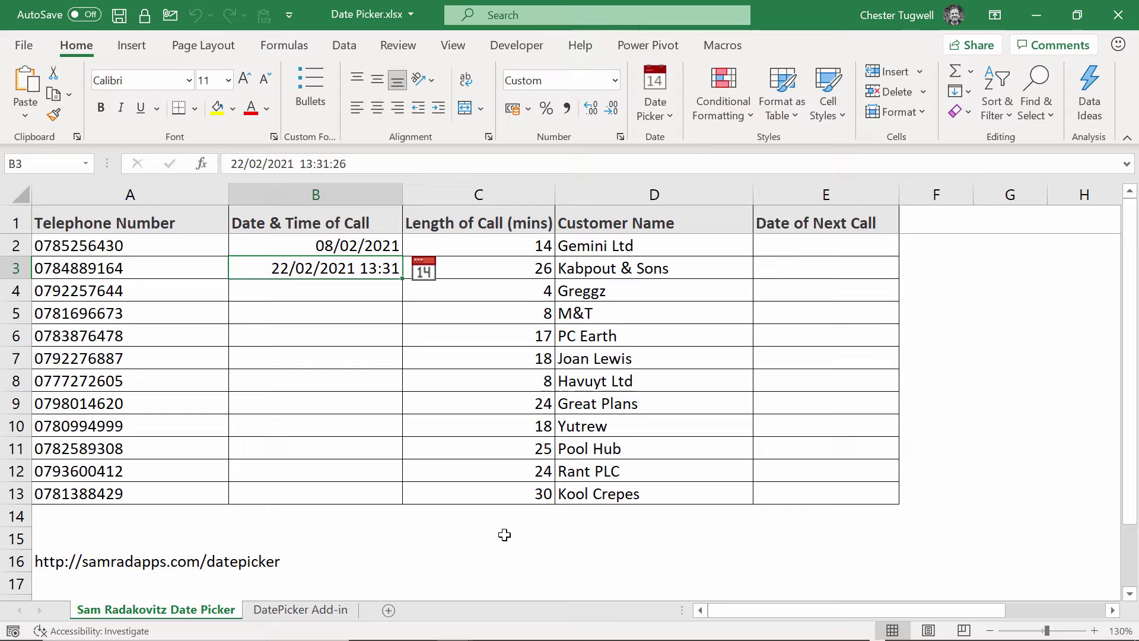
Step: Enter 9 February 2021 in B4 and the current date and time in B5
click(380, 290)
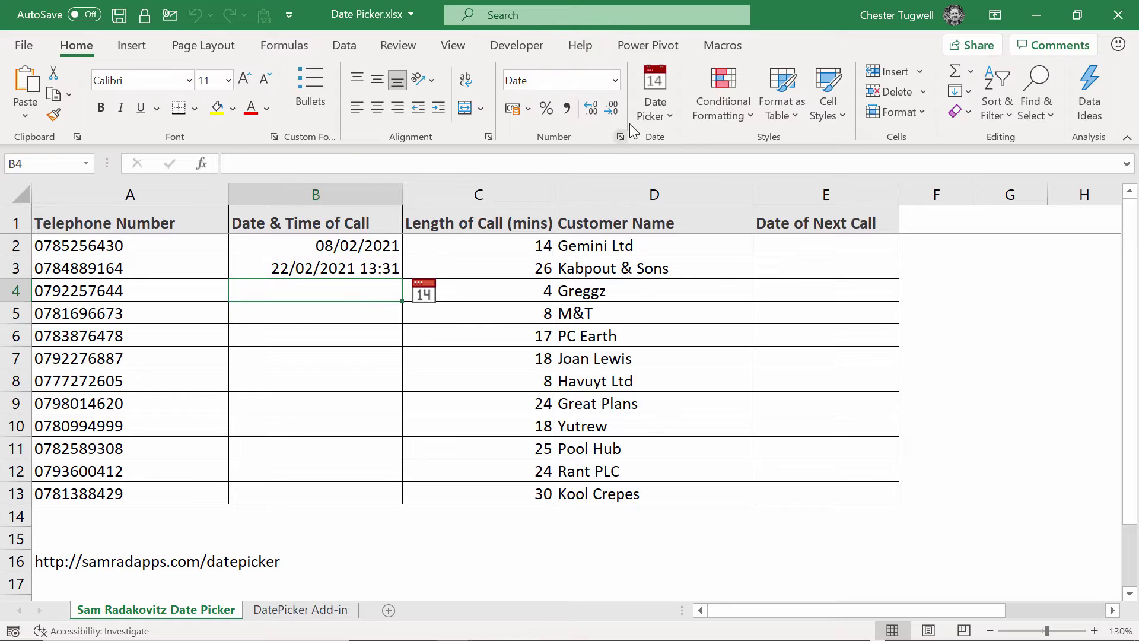
click(663, 78)
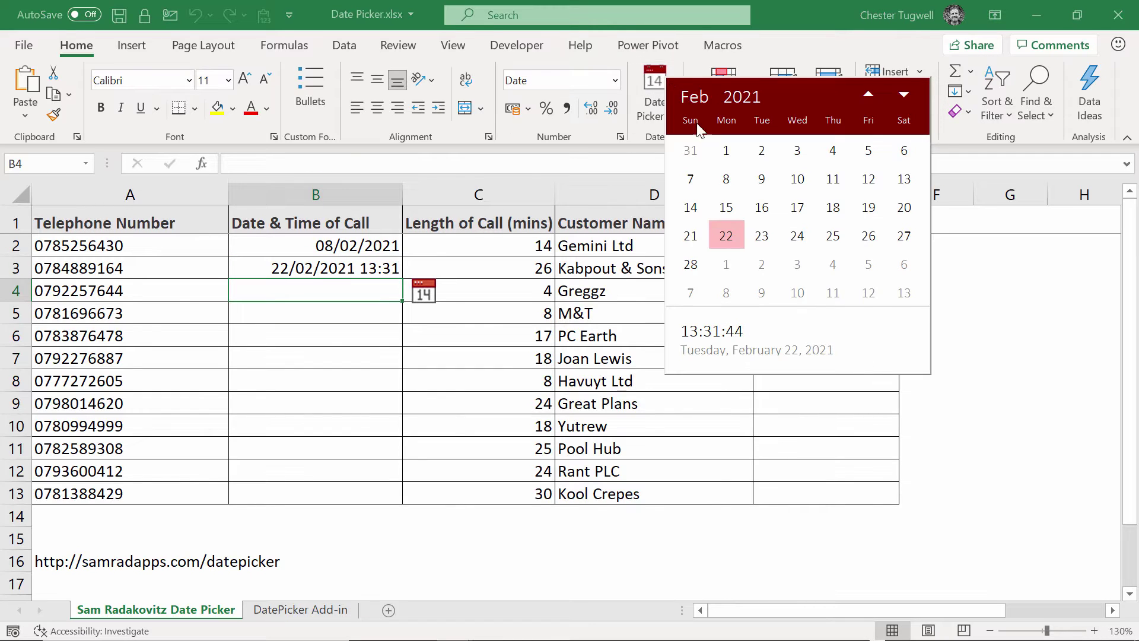
click(761, 178)
click(424, 314)
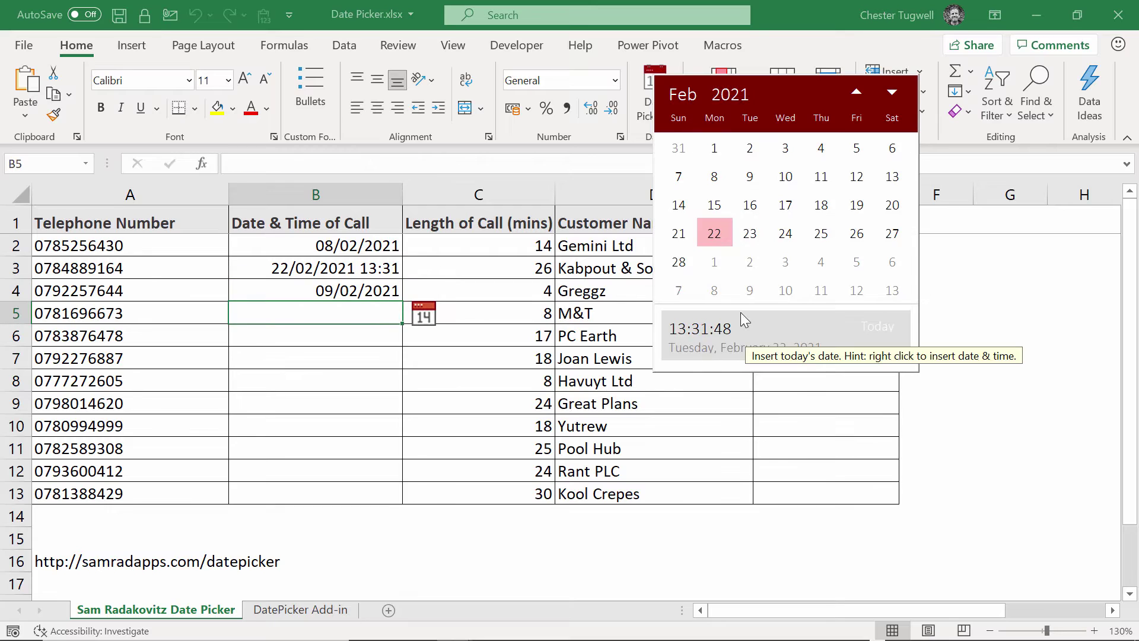
right_click(734, 336)
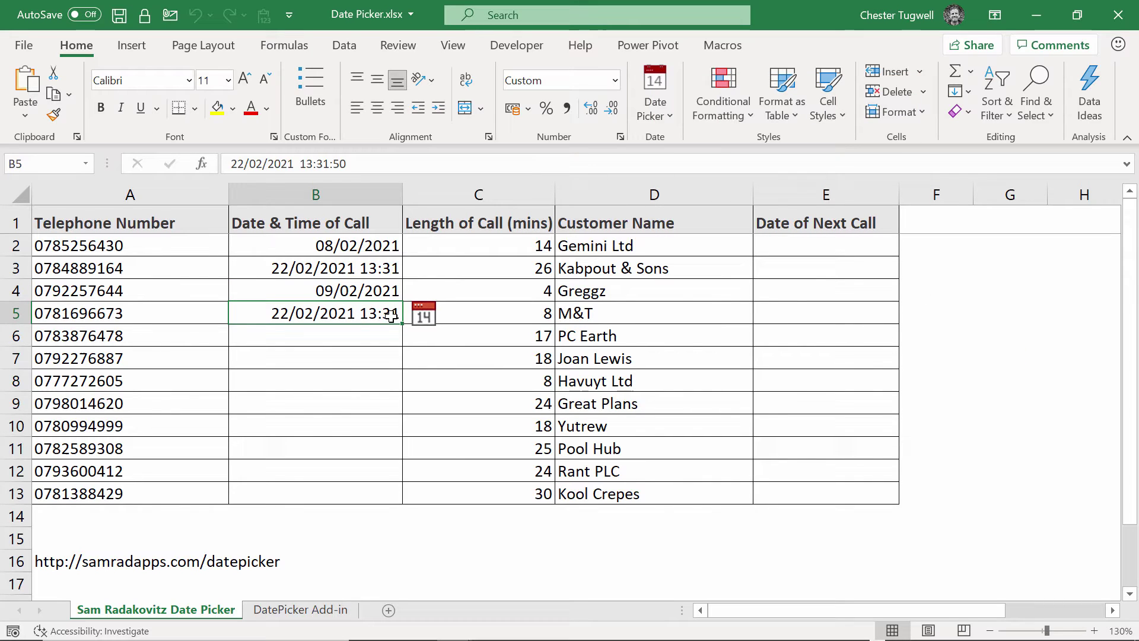
Step: Enter 23 February 2021 in B6 via right-click Date Picker, then go to the DatePicker Add-in sheet
click(354, 335)
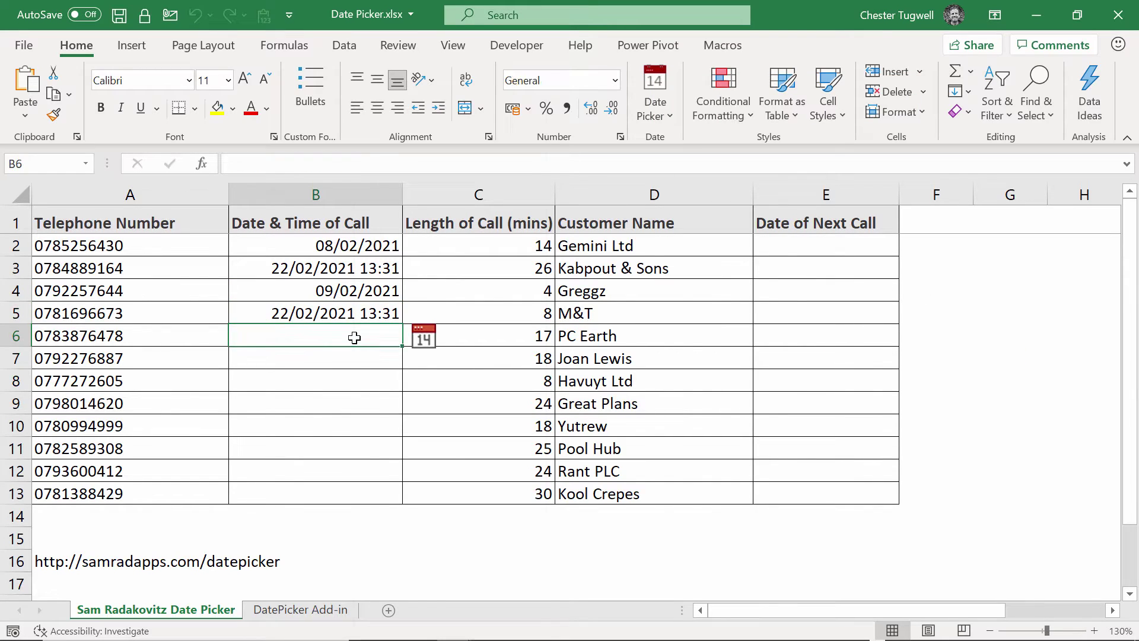
right_click(355, 336)
click(407, 116)
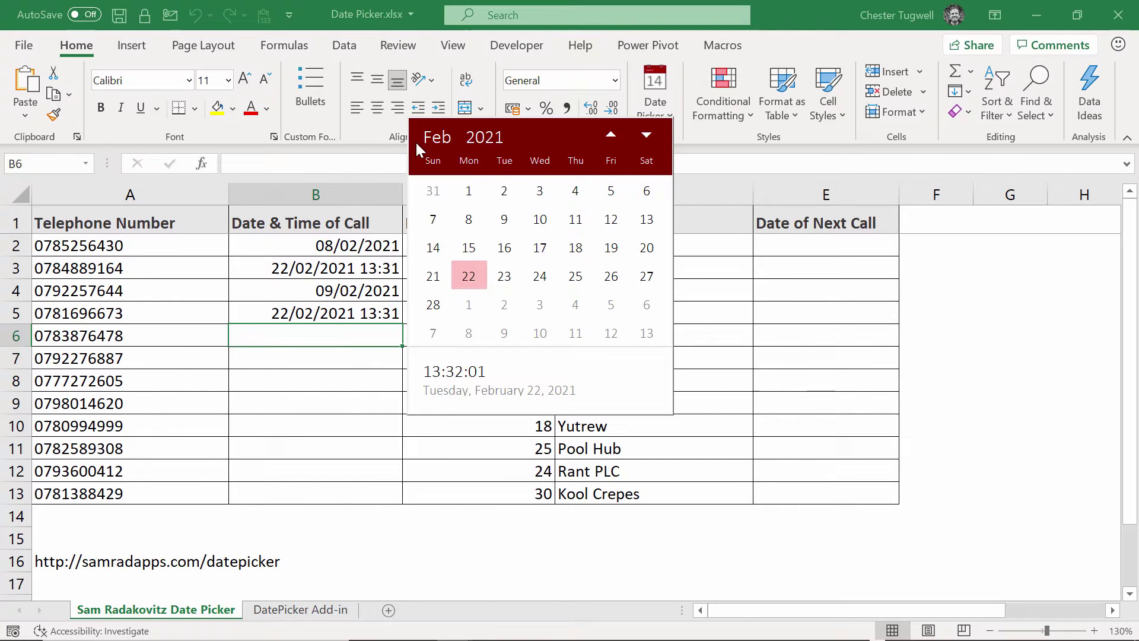
click(514, 274)
click(300, 609)
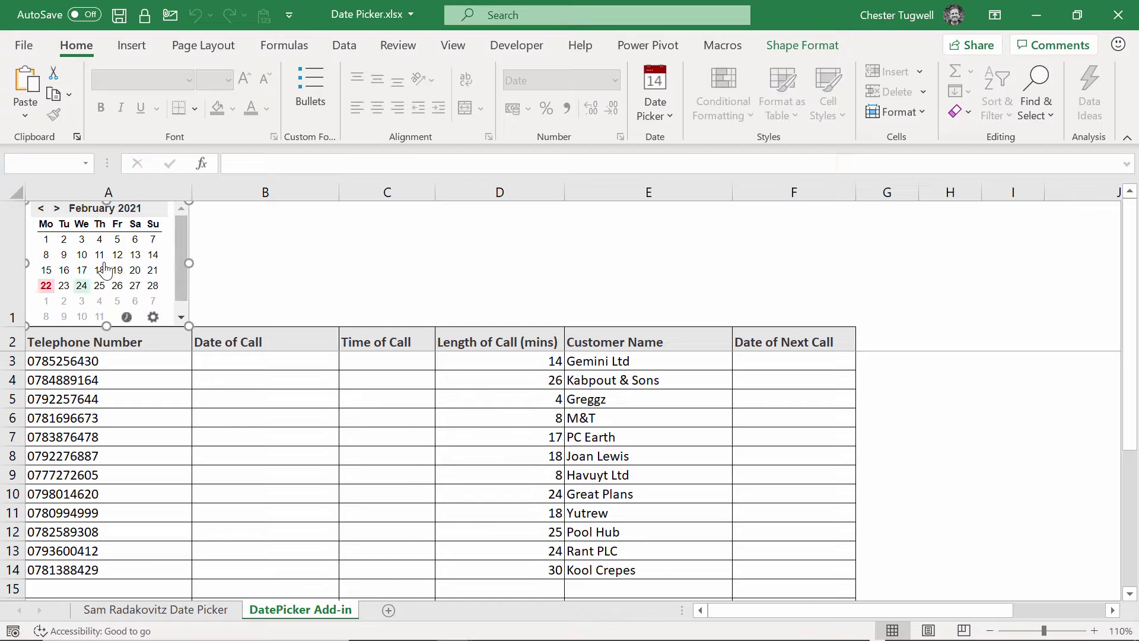
Step: Enter 17/02/2021 in B3 and the current time in C3, then return to the first sheet
click(247, 359)
click(81, 270)
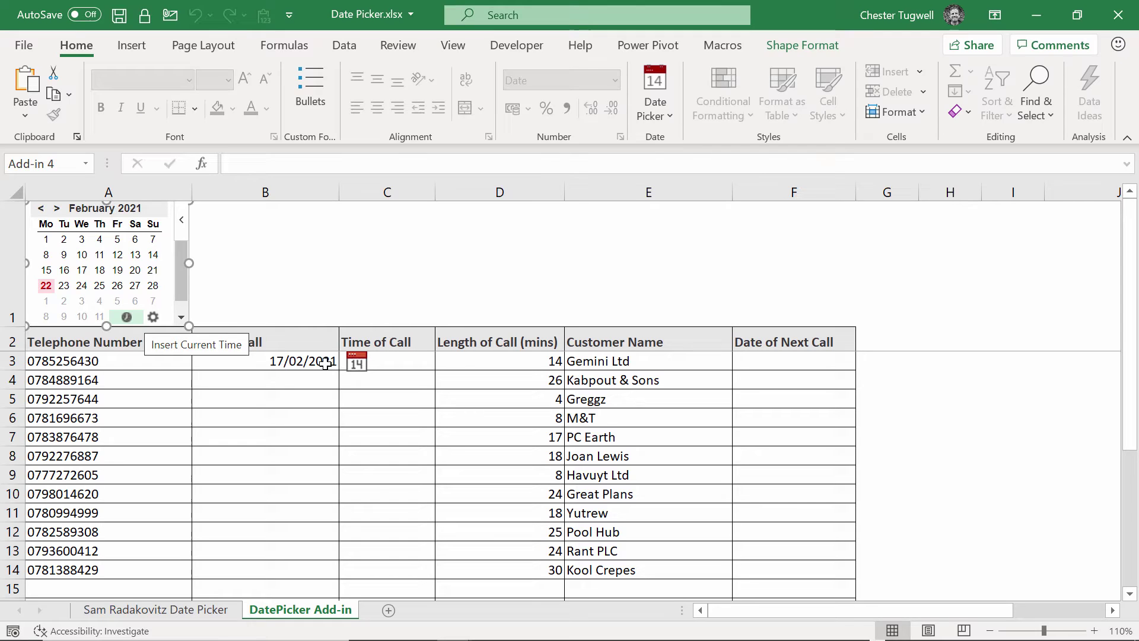
click(380, 367)
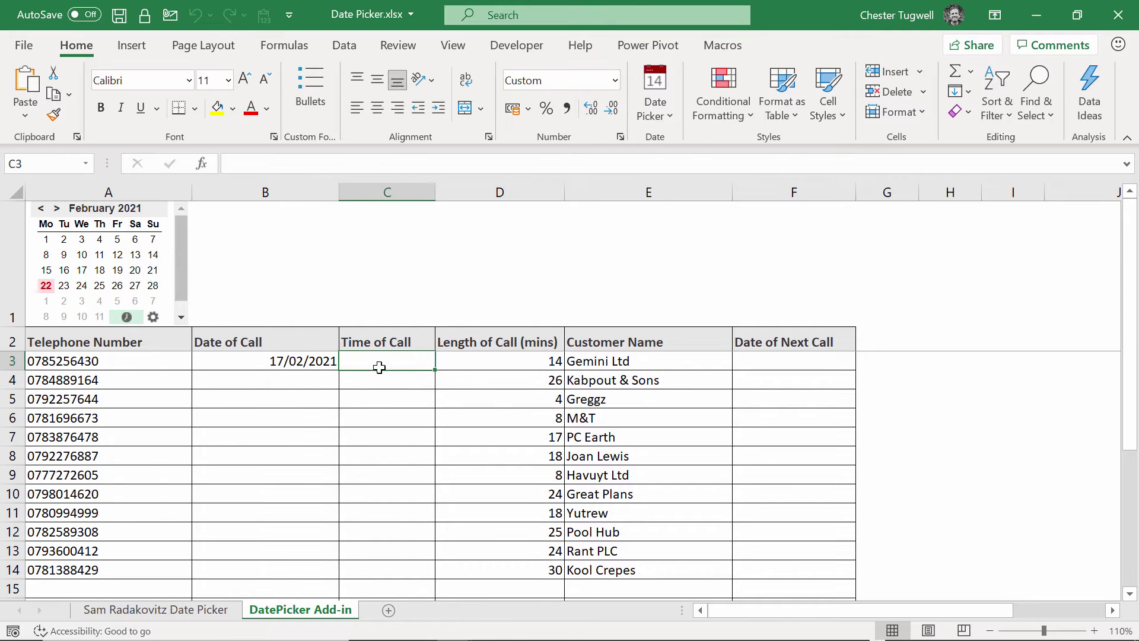
click(128, 318)
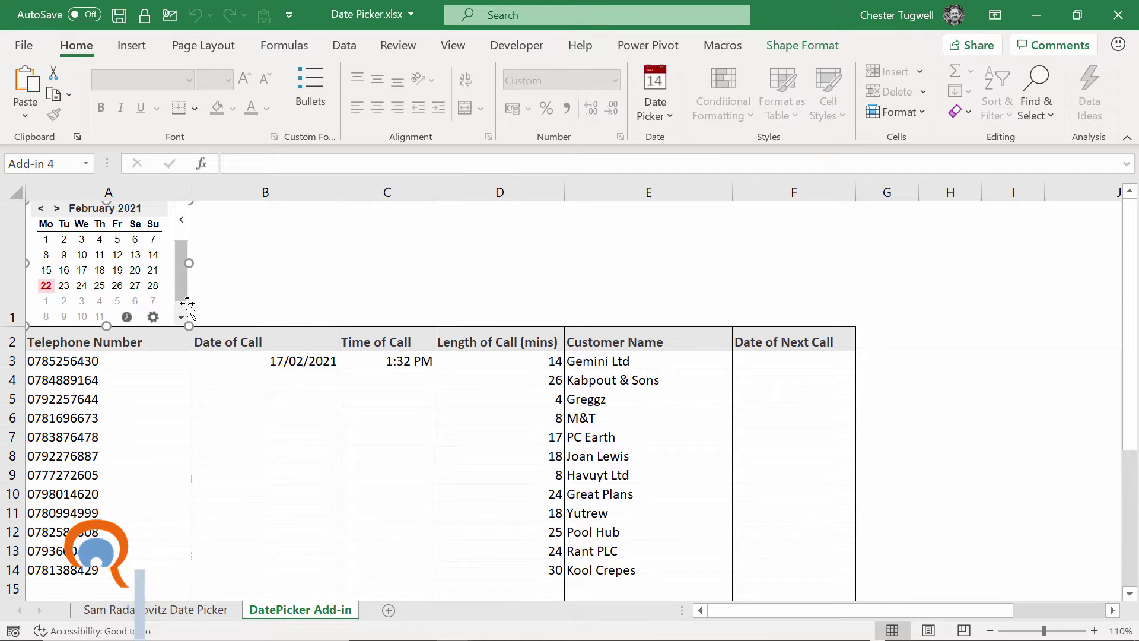
key(ctrl+Page_Up)
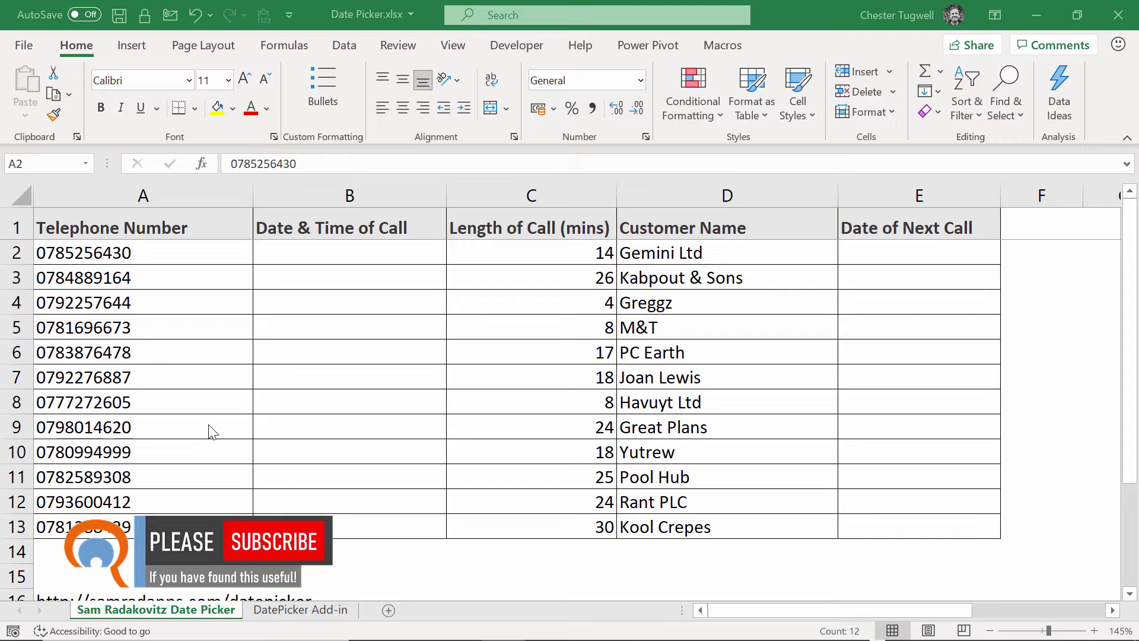
scroll(210, 430, down, 1)
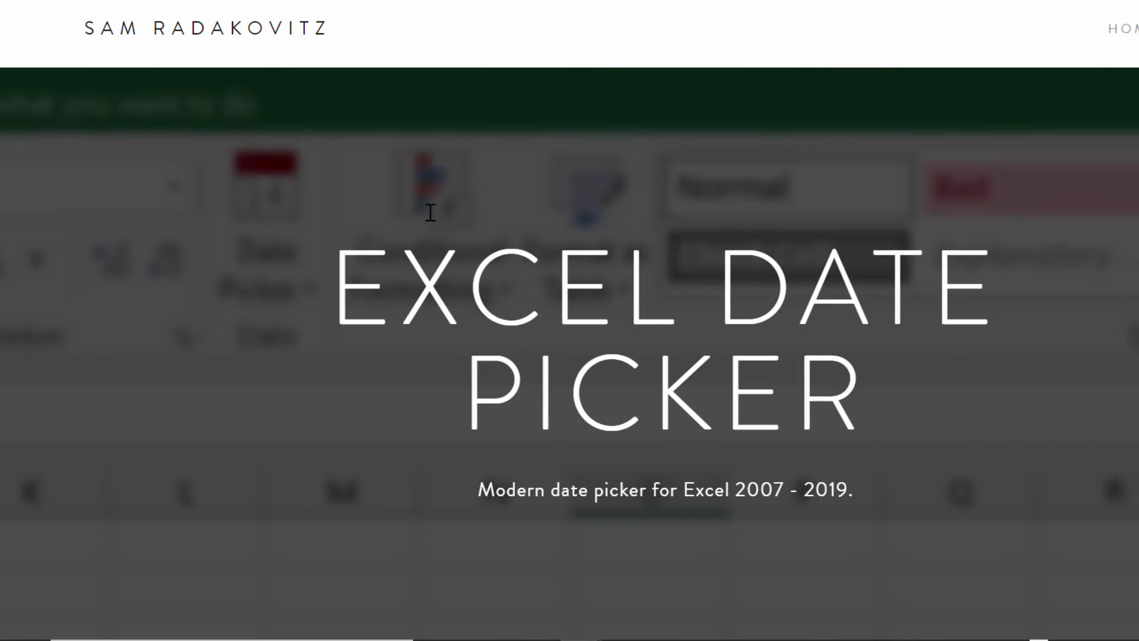
Step: Download samradapps_datepicker.zip using the page's Download now link
scroll(435, 212, down, 5)
scroll(437, 214, down, 10)
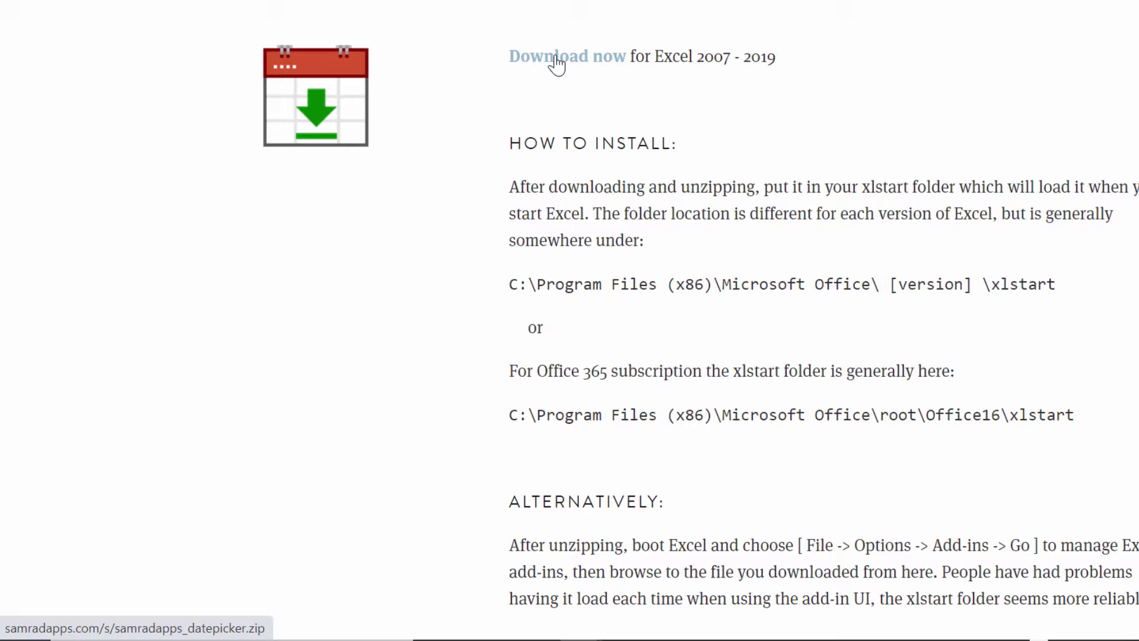
click(556, 60)
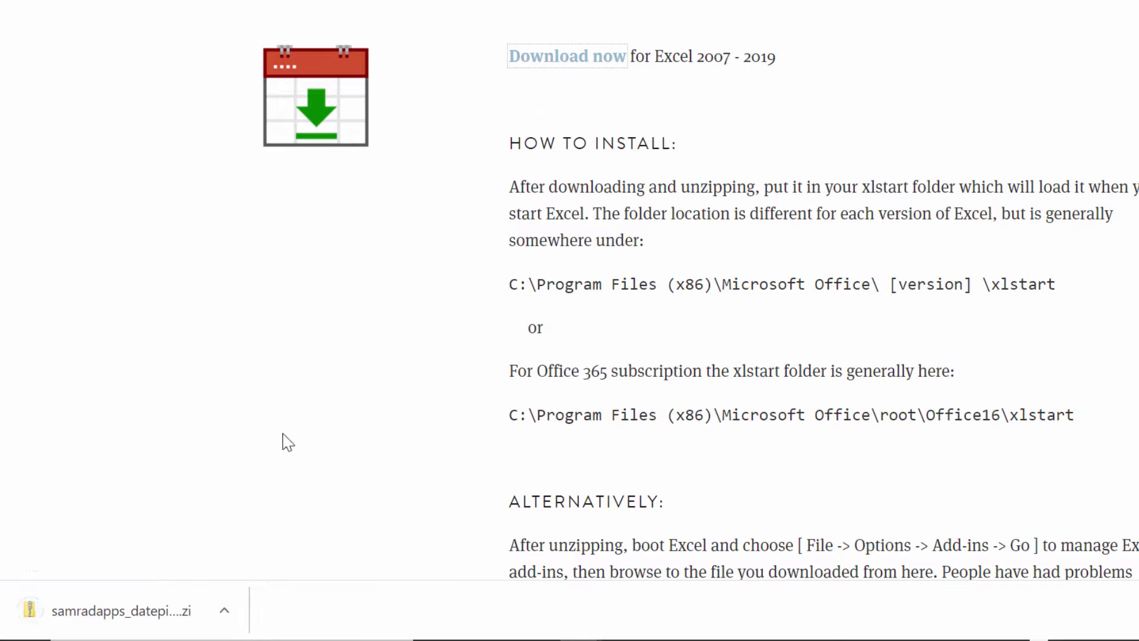
Step: Copy samradapps_datepicker.xlam from the downloaded zip and switch back to the install instructions
click(152, 616)
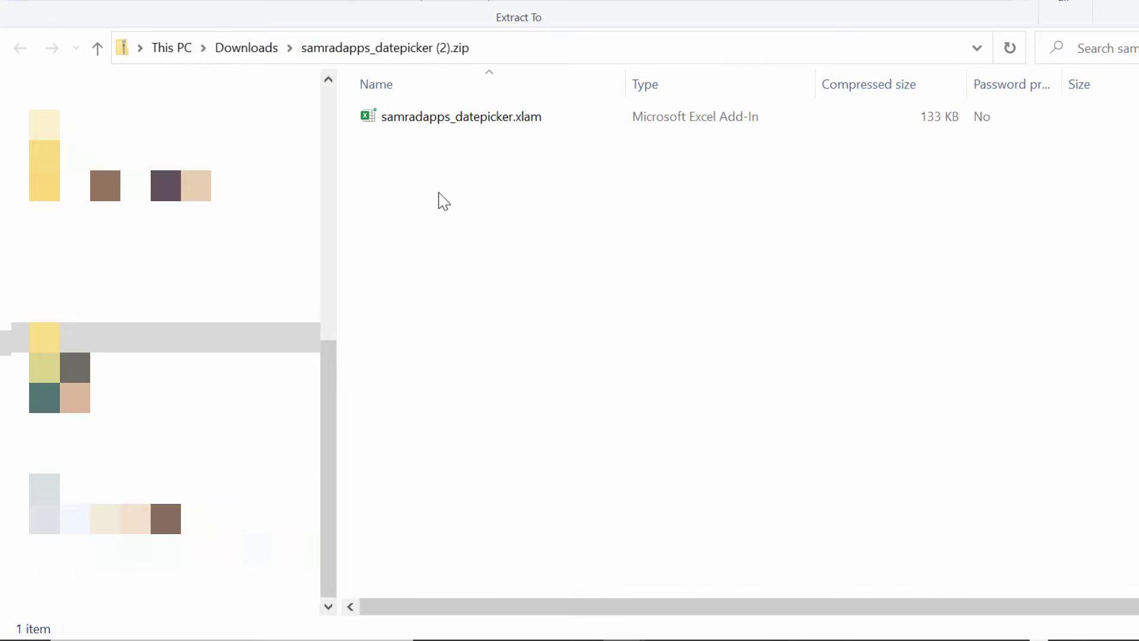
right_click(443, 119)
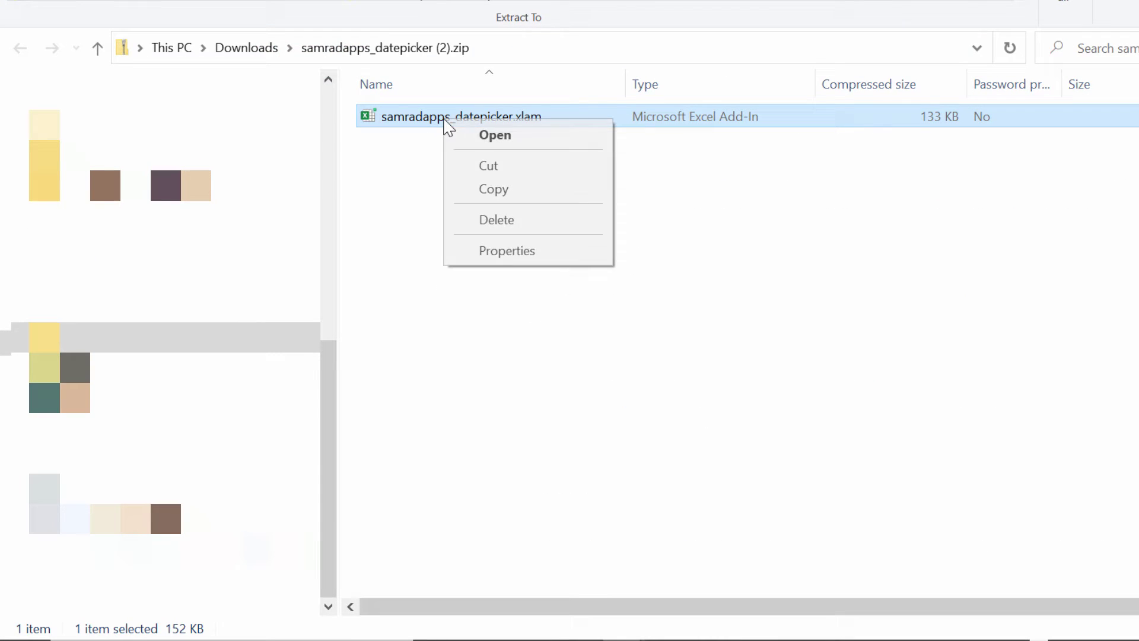
click(501, 190)
key(alt+Tab)
click(575, 315)
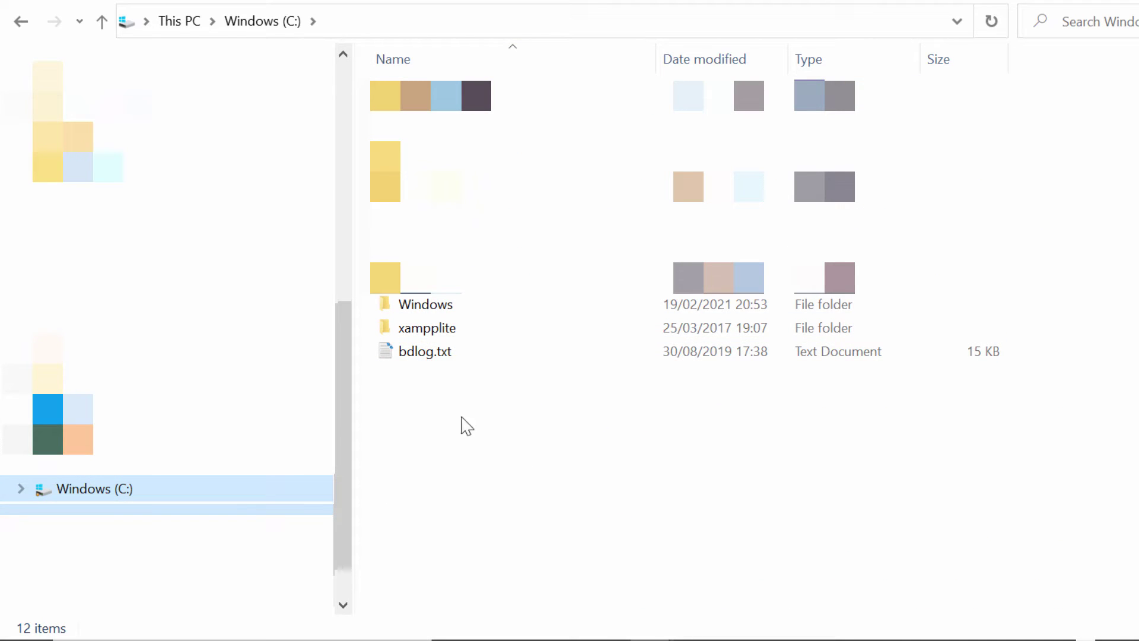
Step: Create a new folder named 'Excel Startup Folder' on drive C:
right_click(425, 386)
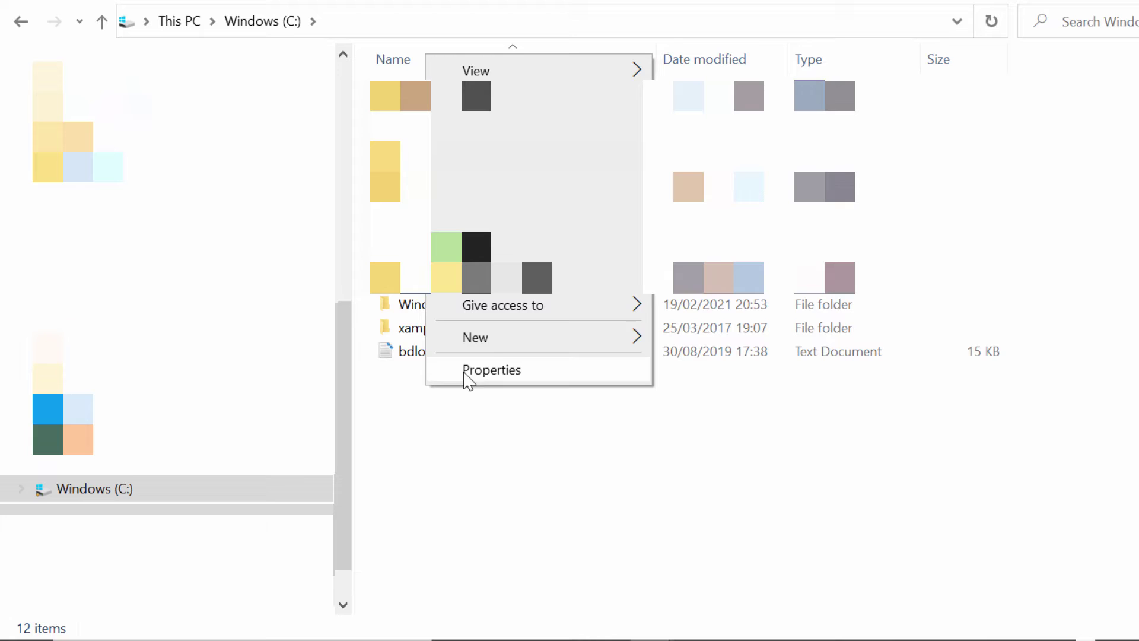
mouse_move(498, 343)
click(671, 343)
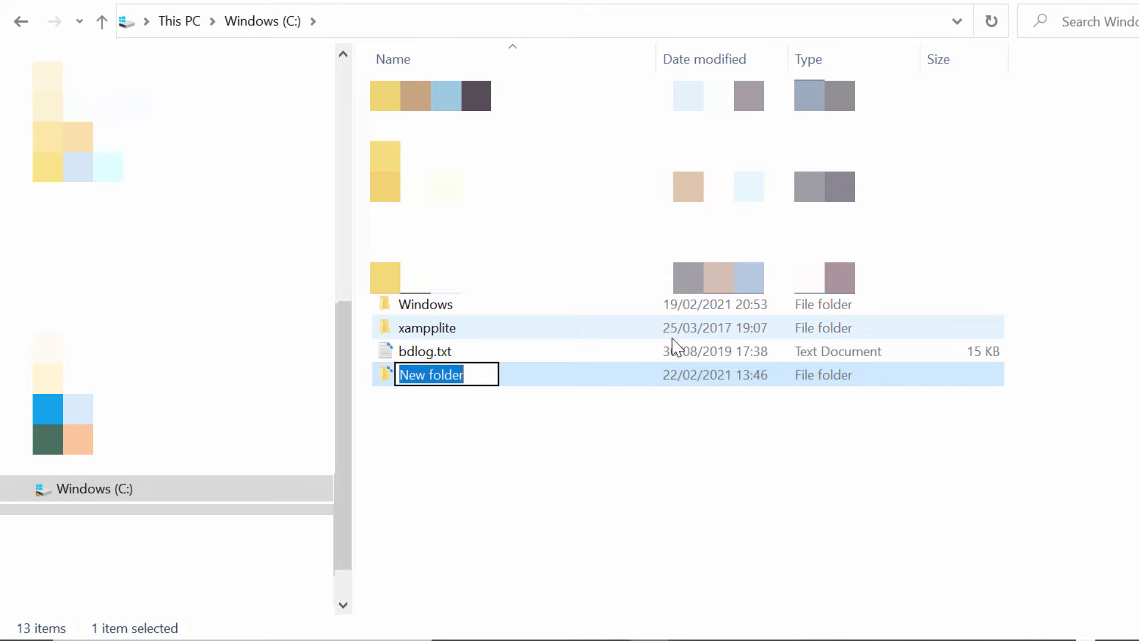
text(Excel)
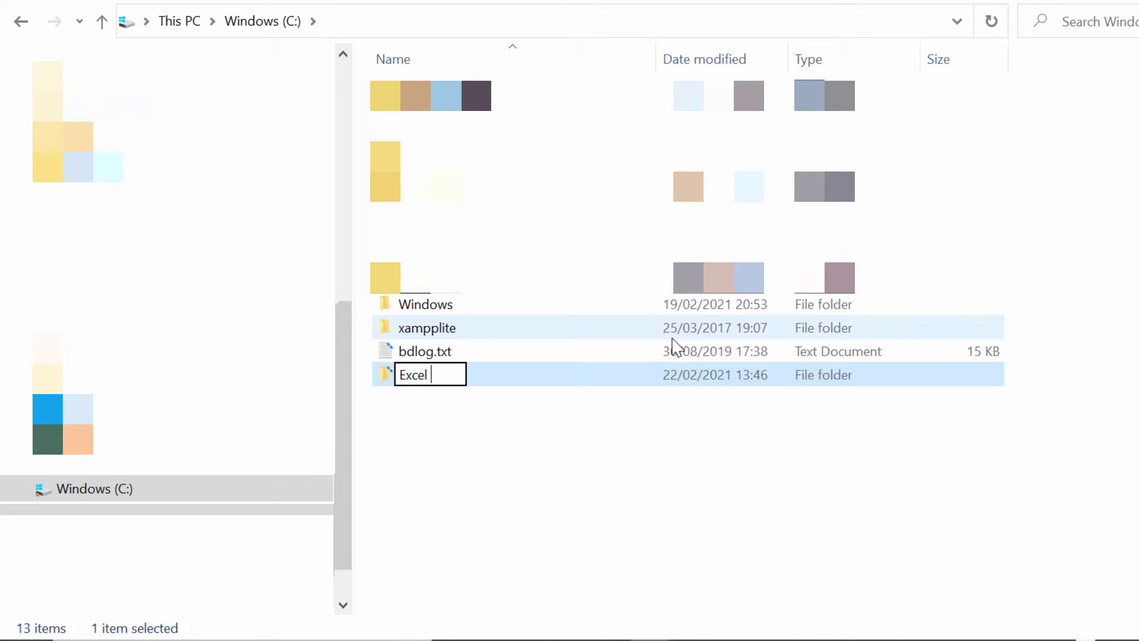
text( Startu)
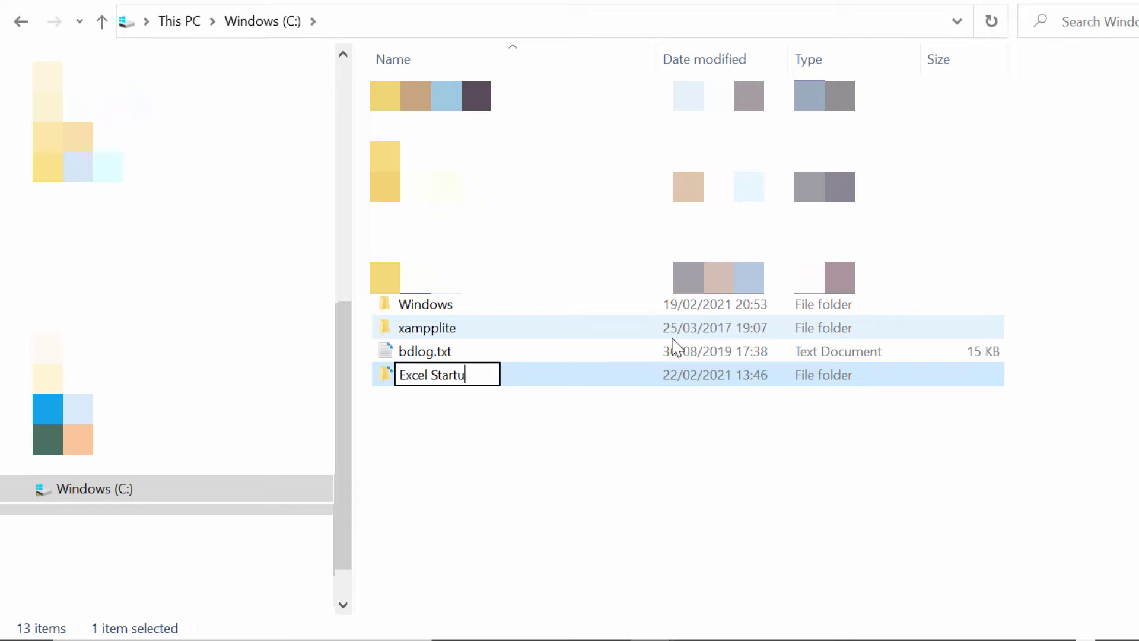
text(o Folder)
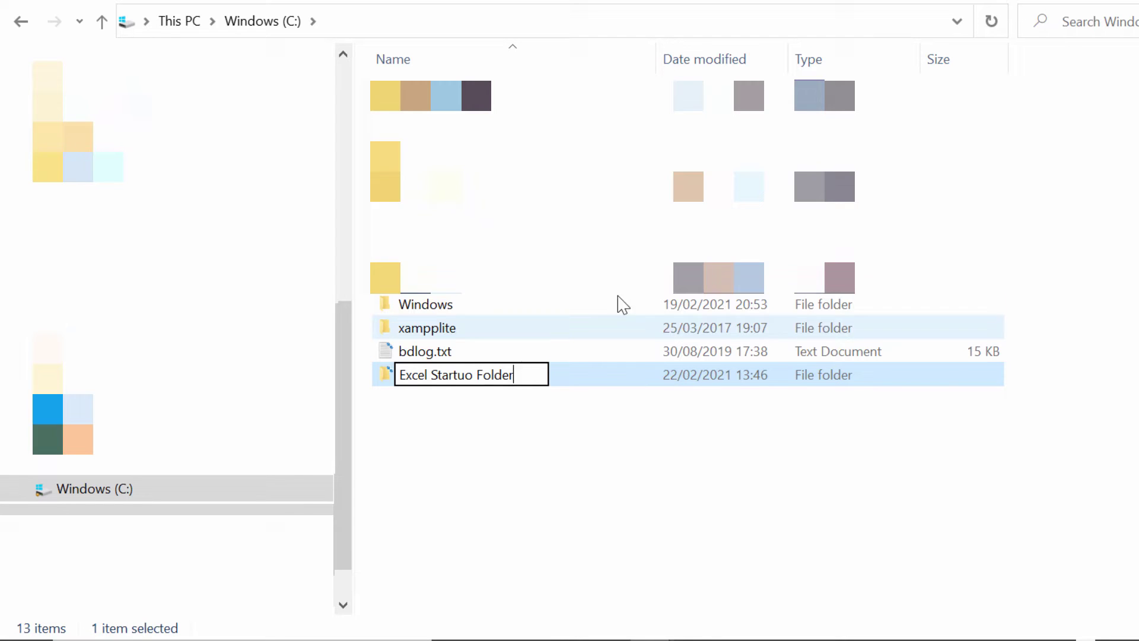
key(Left)
key(Left)
key(Left)
key(Left)
key(Left)
key(Left)
key(Left)
key(BackSpace)
text(p)
click(524, 420)
Step: Paste the add-in into Excel Startup Folder and copy the folder's path
double_click(392, 374)
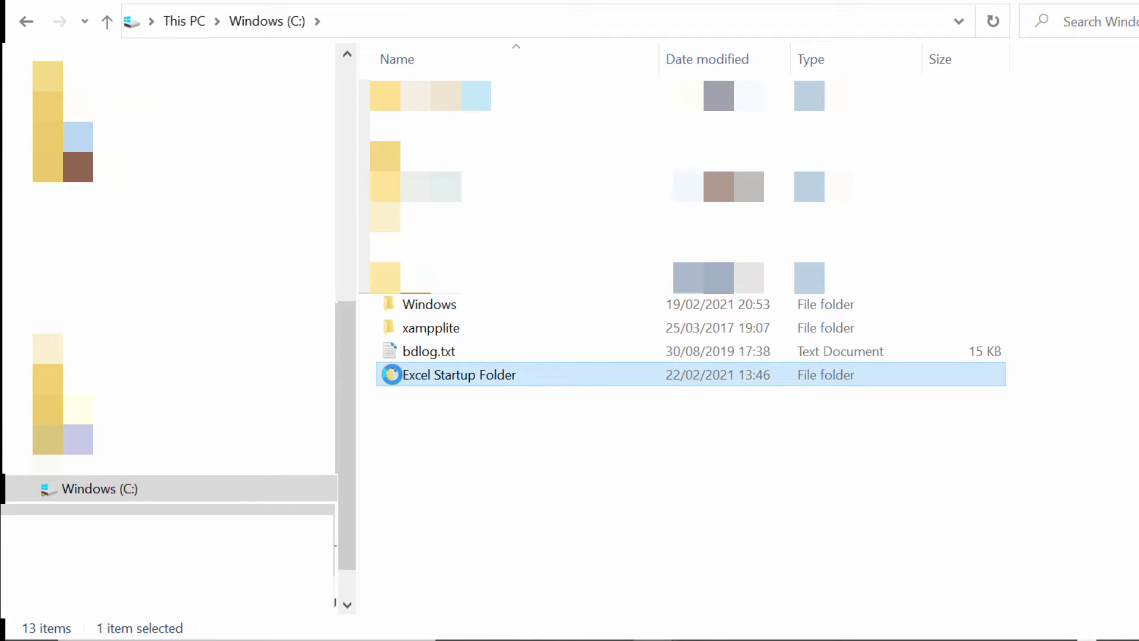
key(ctrl+v)
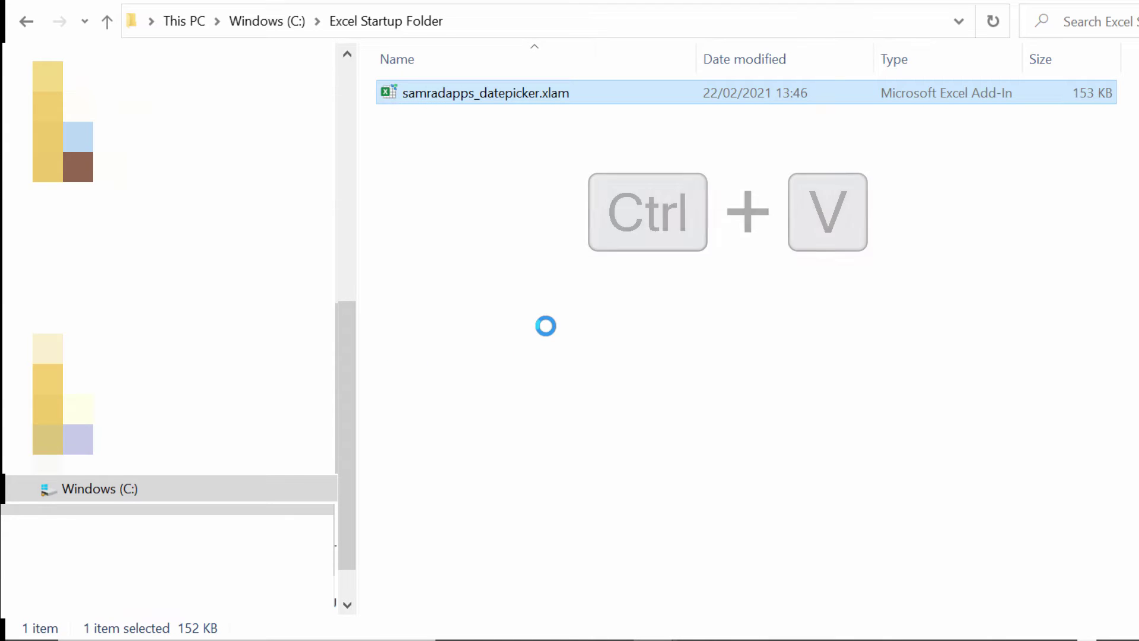
click(473, 18)
key(ctrl+c)
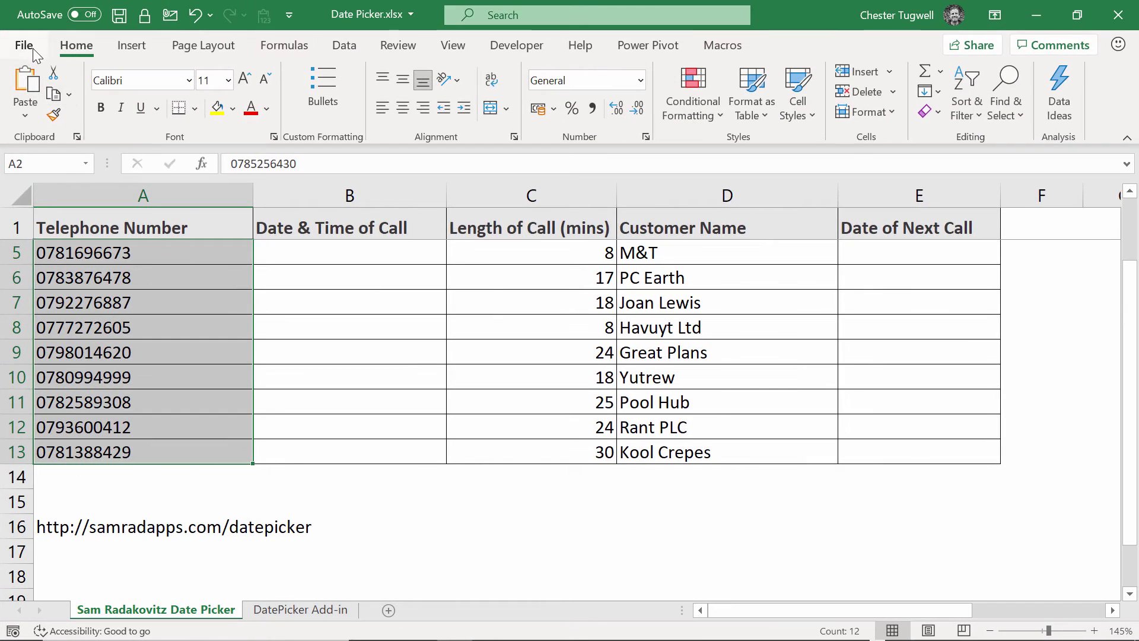
Step: Paste C:\Excel Startup Folder into Advanced options' 'At startup, open all files in' field
click(33, 48)
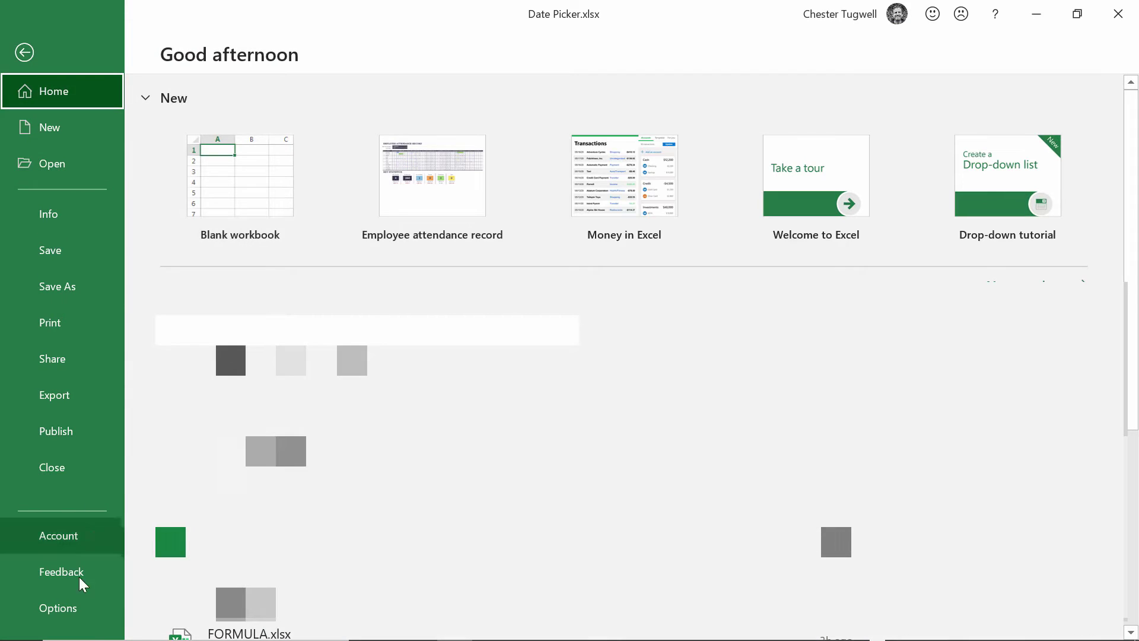
click(69, 608)
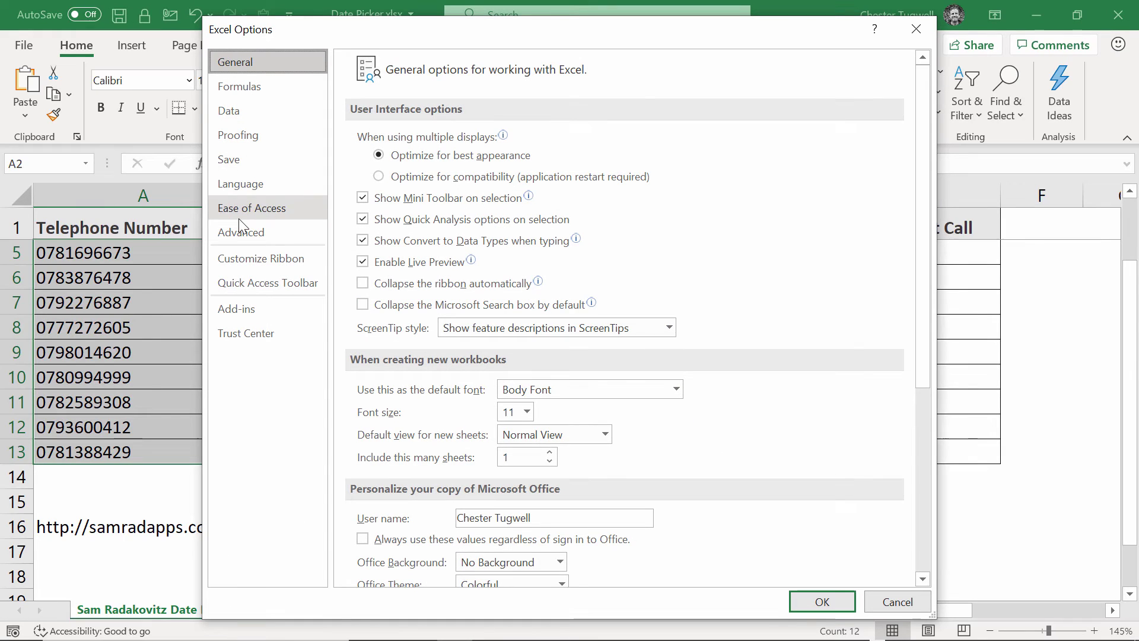
click(230, 231)
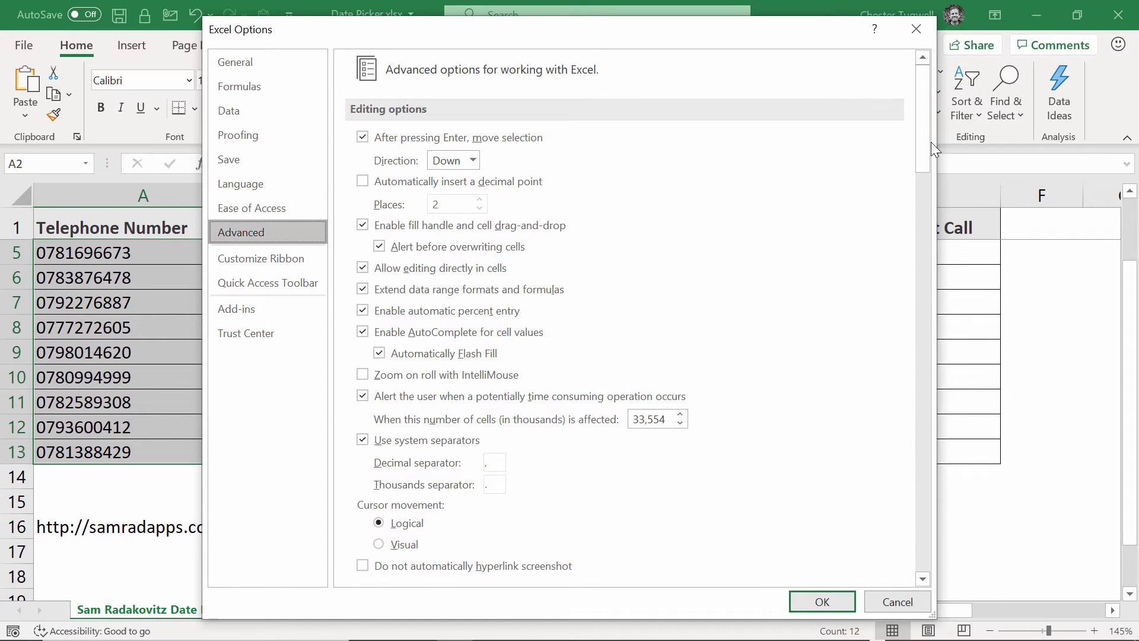
drag(924, 142, 923, 562)
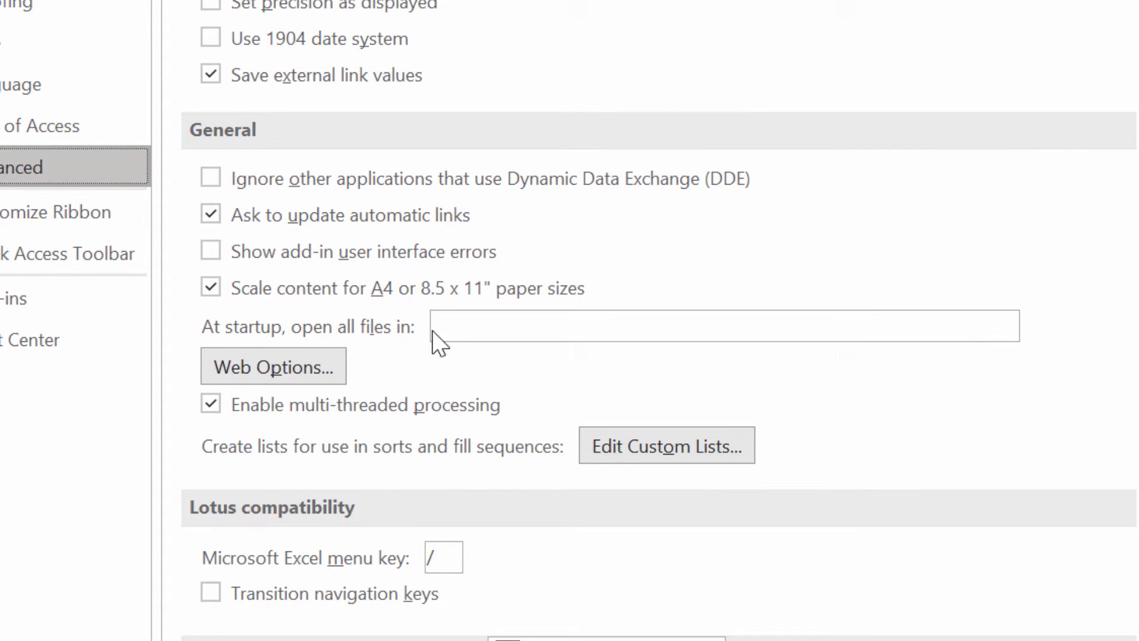
click(453, 328)
key(ctrl+v)
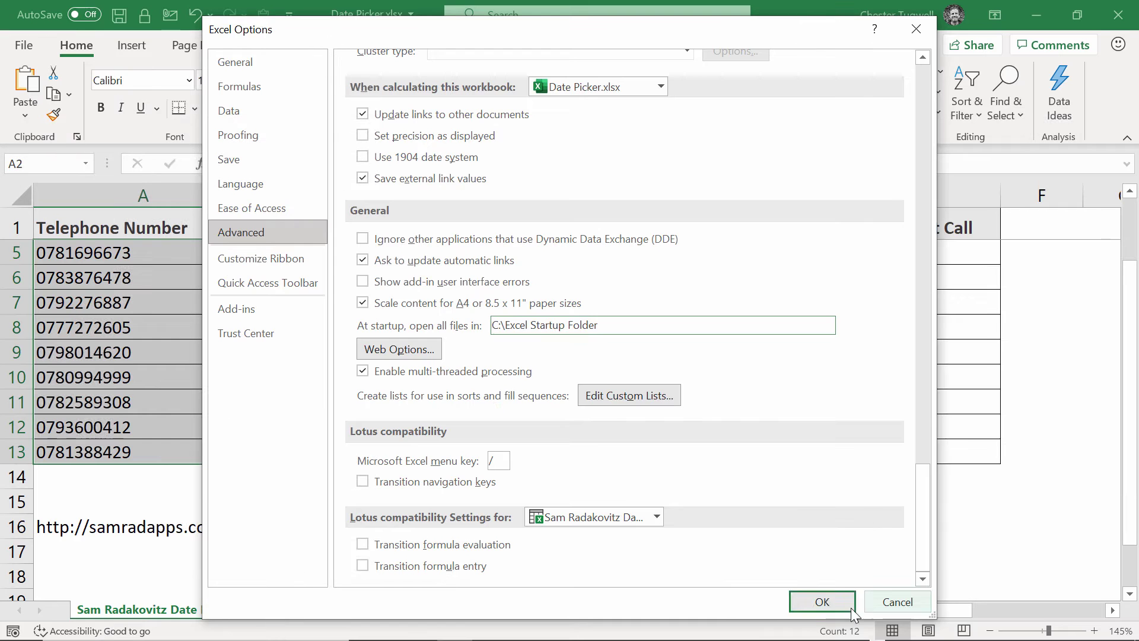
Step: Confirm the startup folder setting, close the Date Picker workbook, and start a blank workbook
click(851, 607)
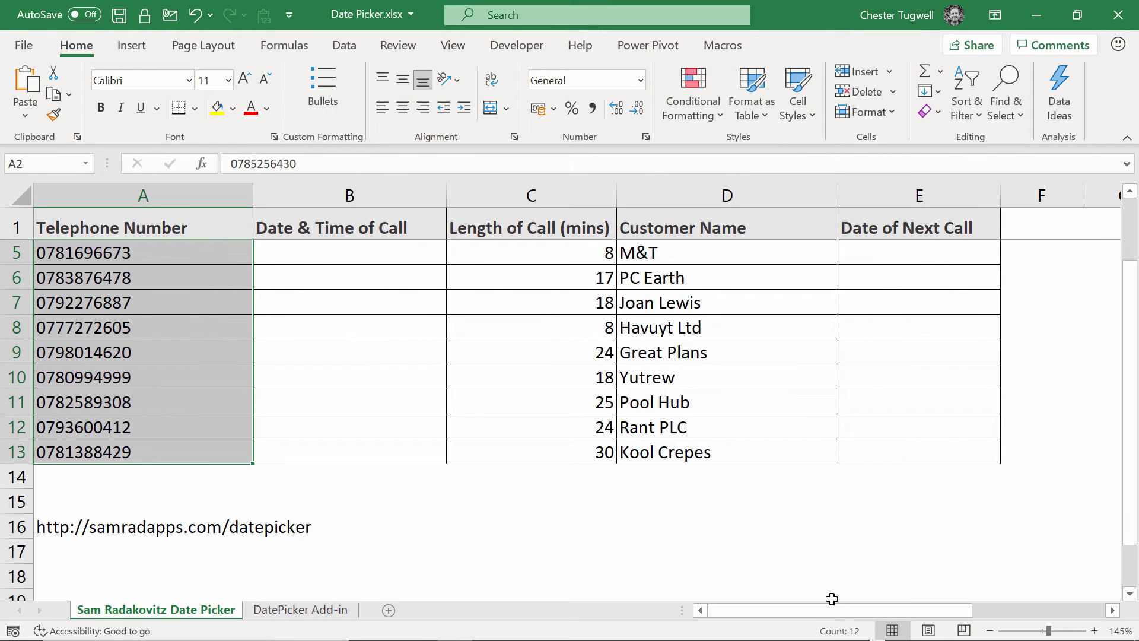
click(1118, 15)
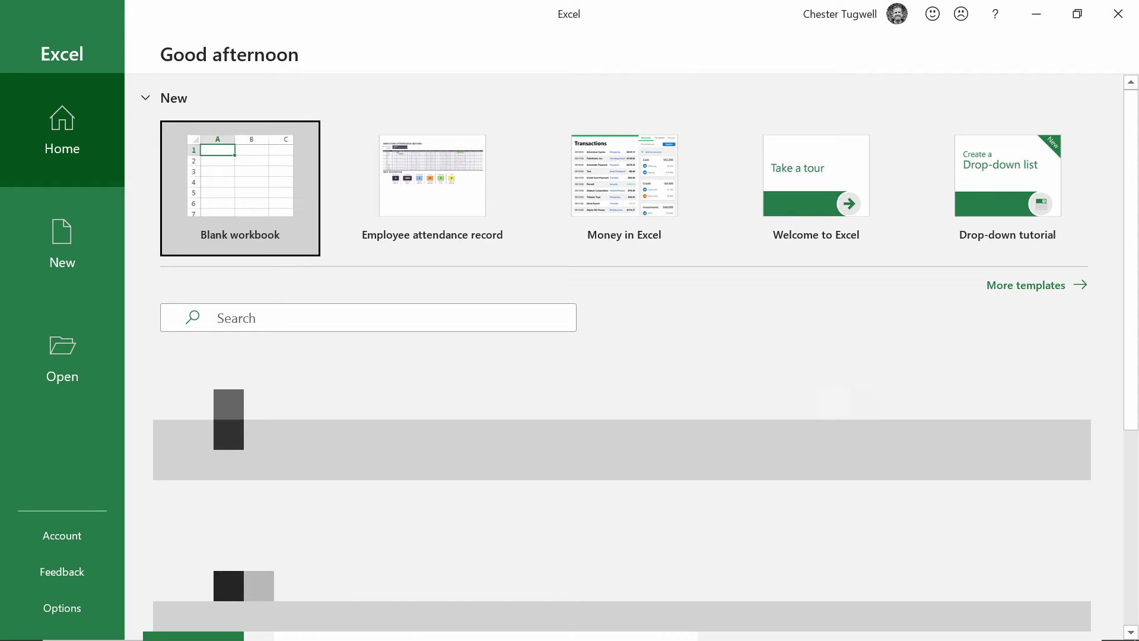
click(225, 186)
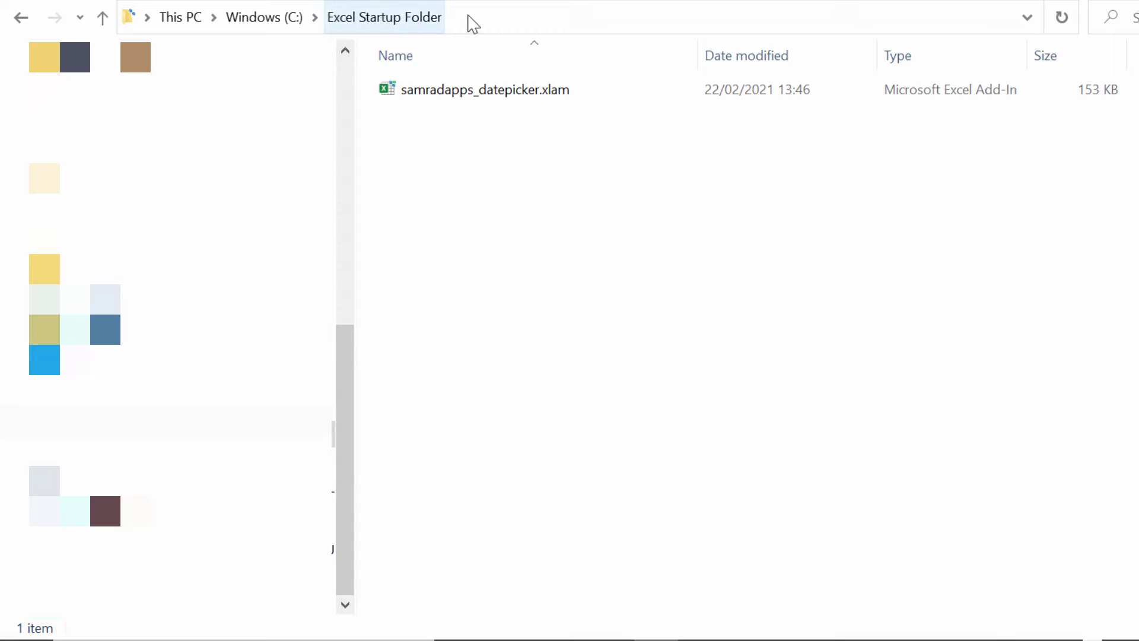
Step: Tick Unblock in samradapps_datepicker.xlam's Properties and apply the change
click(452, 98)
right_click(448, 91)
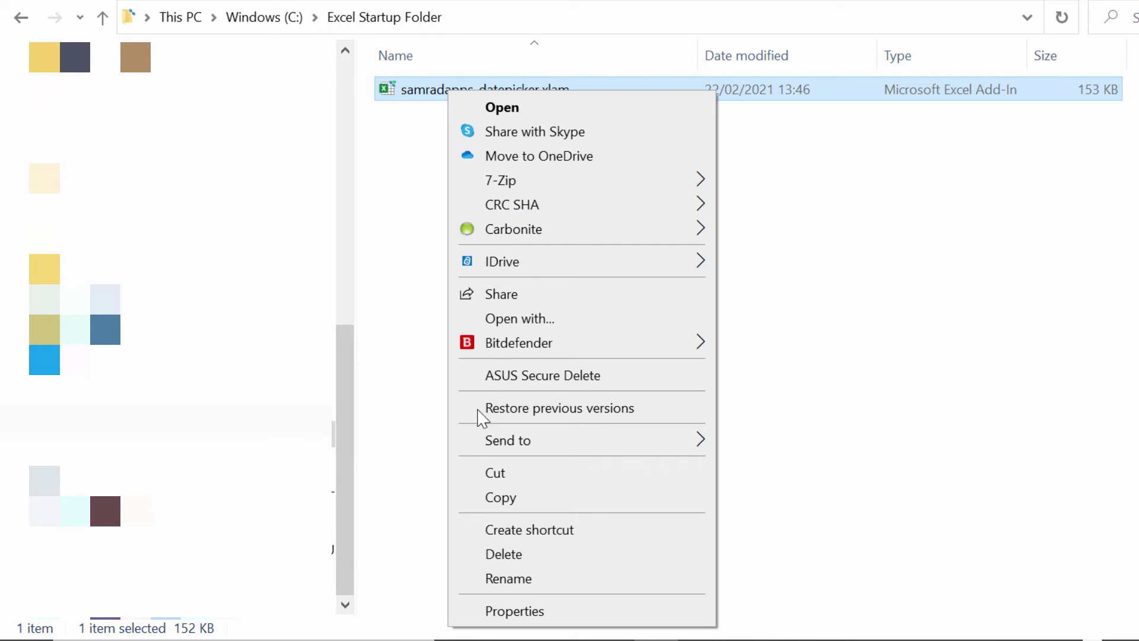
click(500, 611)
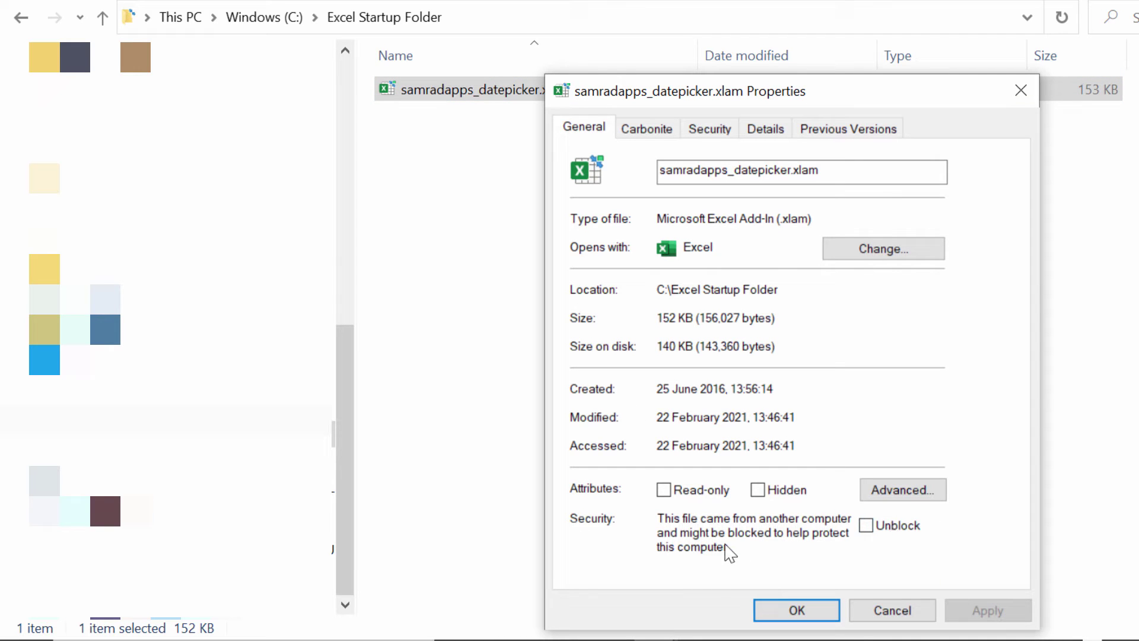
click(866, 527)
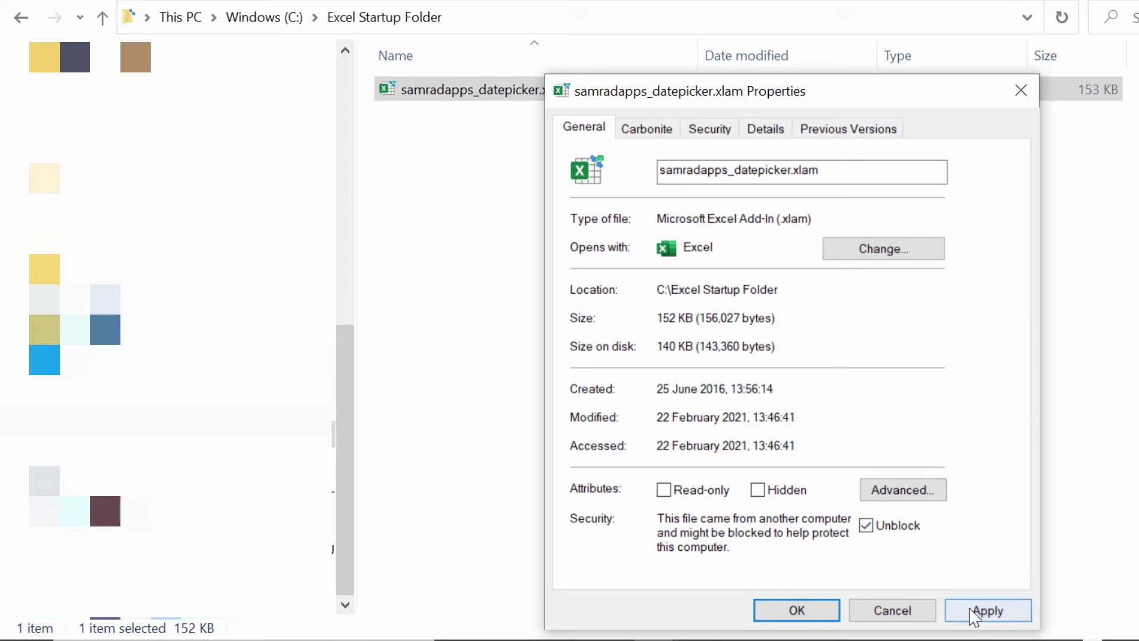
click(801, 613)
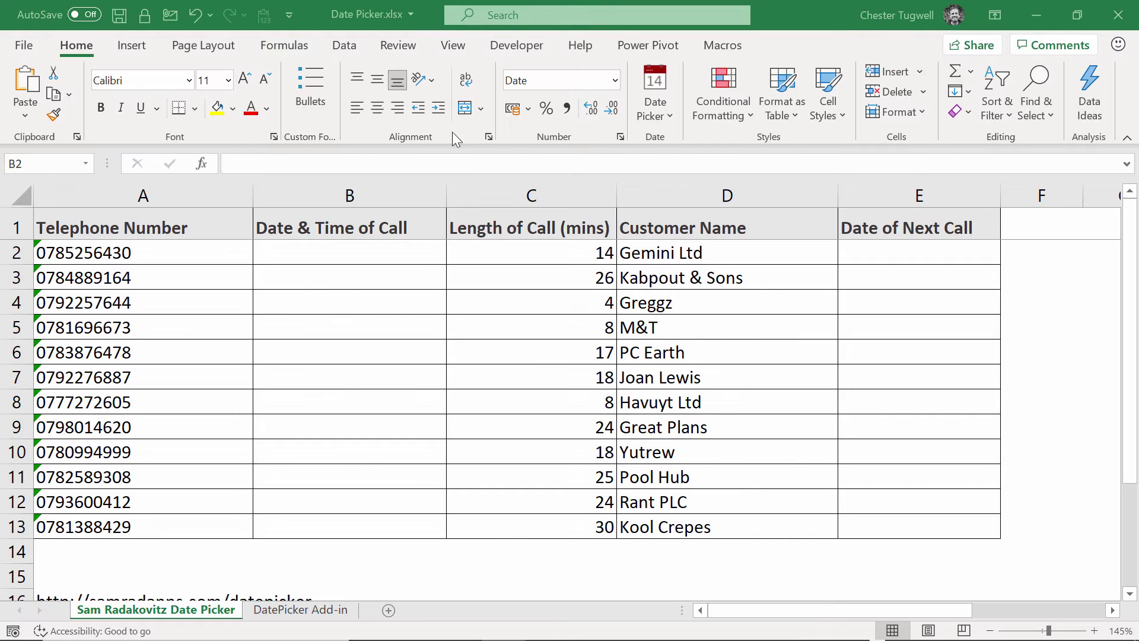
Step: Enter 22/02/2021 in B2 using the Home tab's Date Picker calendar
click(665, 83)
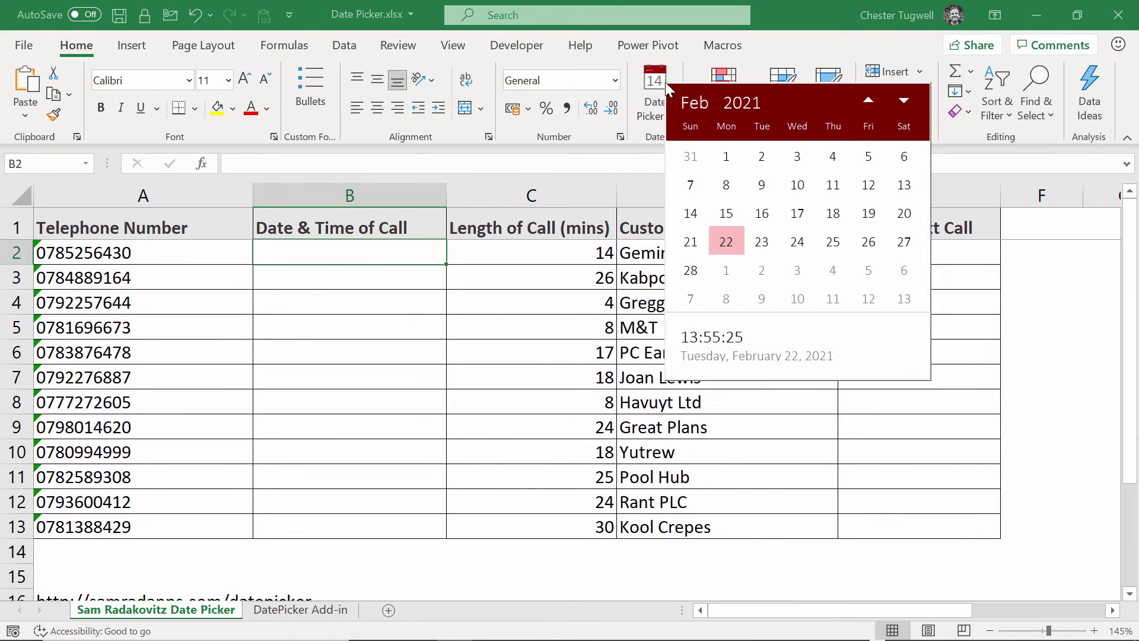
click(732, 246)
click(389, 279)
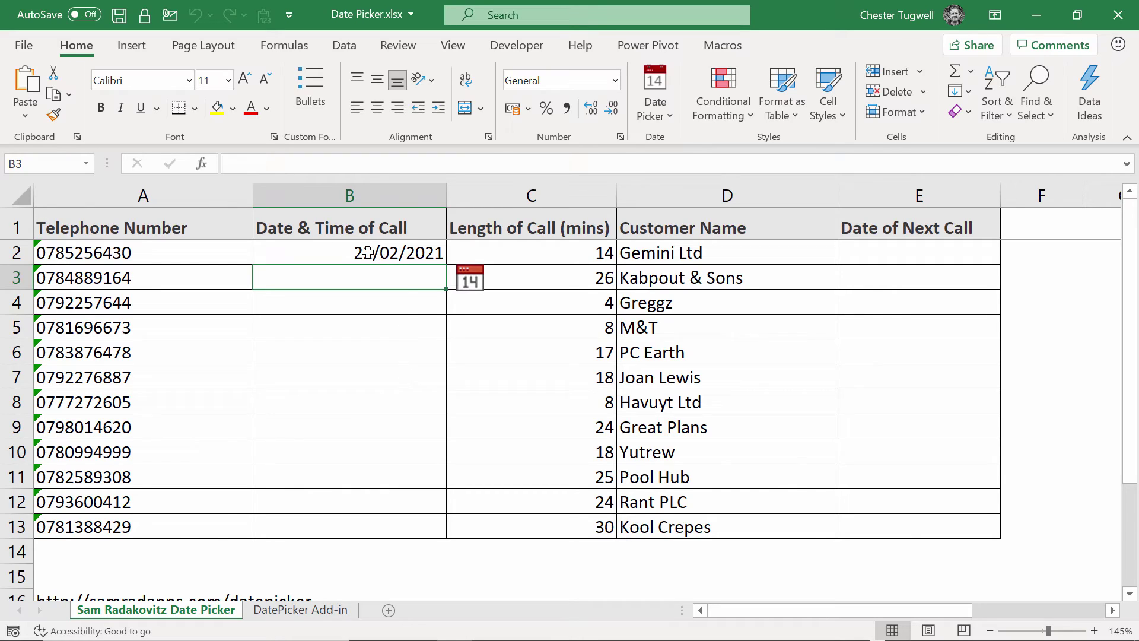
Step: Enter 23/02/2021 in B3 and 24/02/2021 in B4 with the date picker
click(479, 284)
click(574, 438)
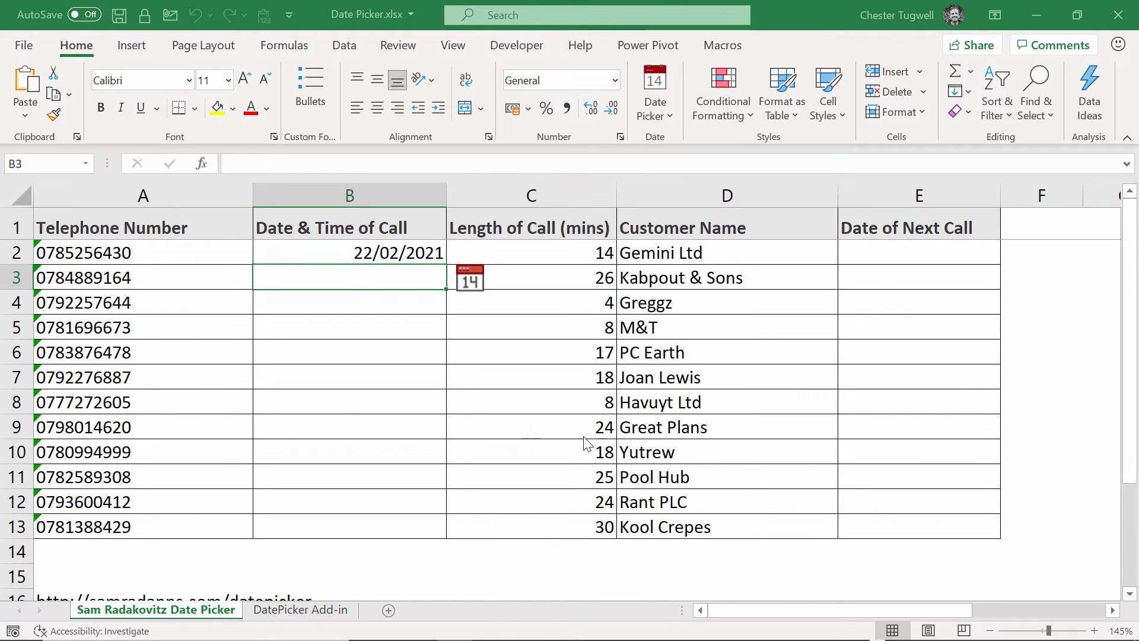
click(402, 306)
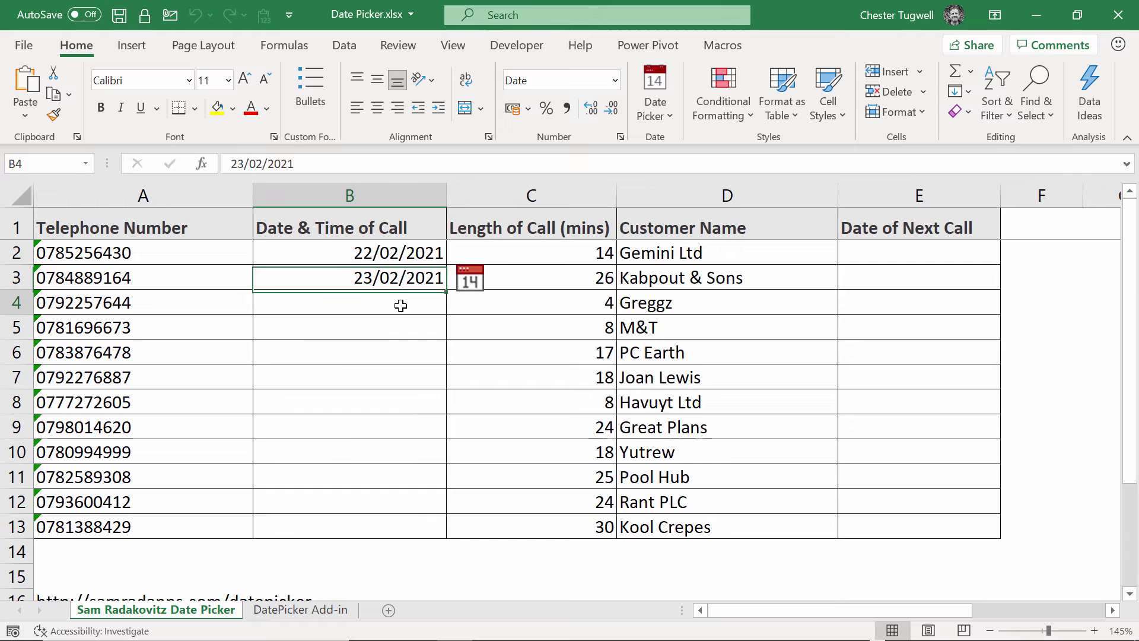
right_click(401, 306)
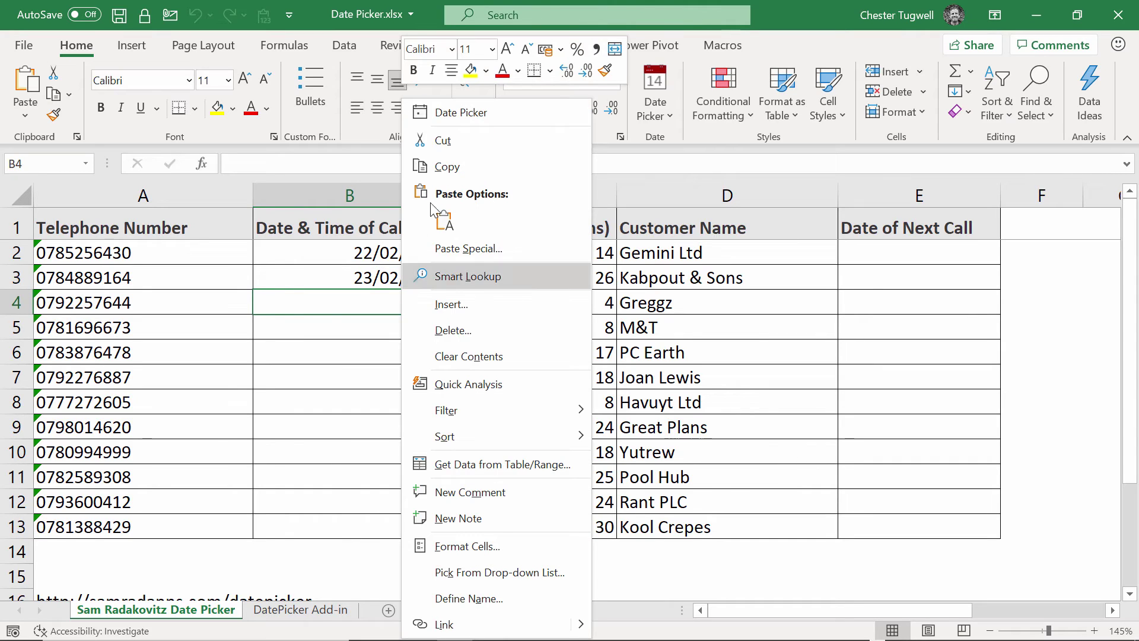
click(454, 109)
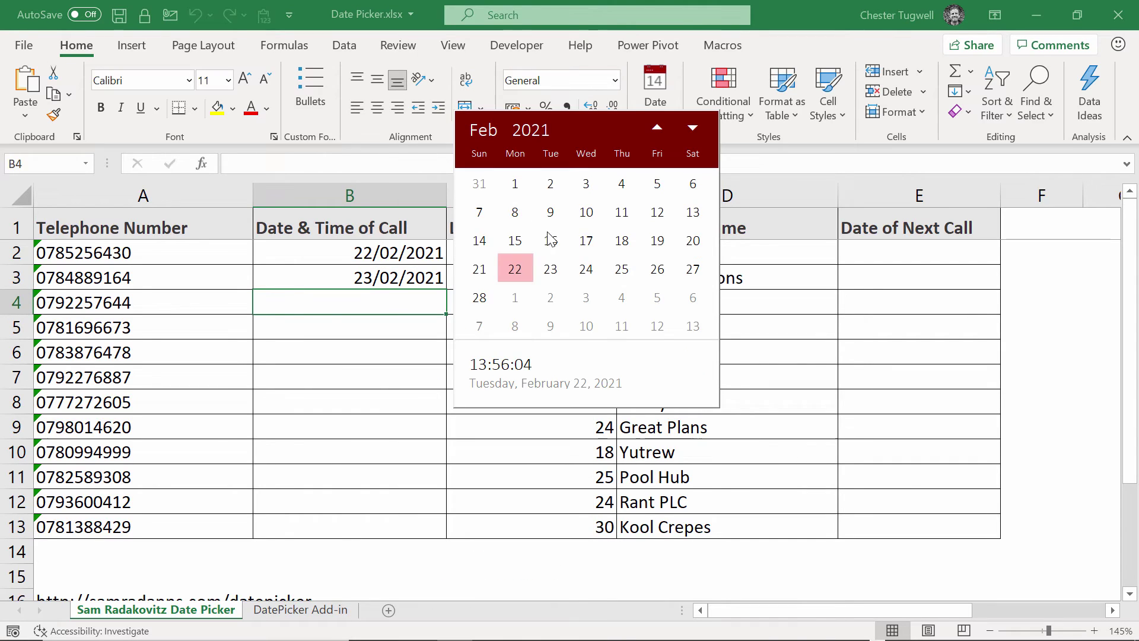
click(585, 270)
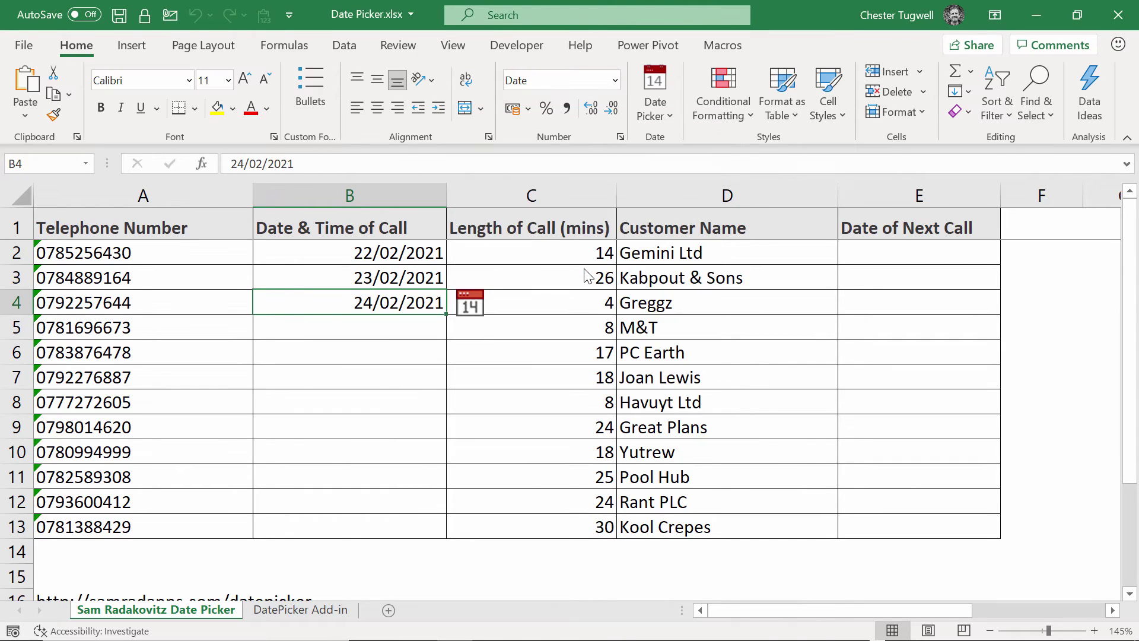
Step: Insert the current date-time 22/02/2021 13:56 into B5 and B6
click(418, 332)
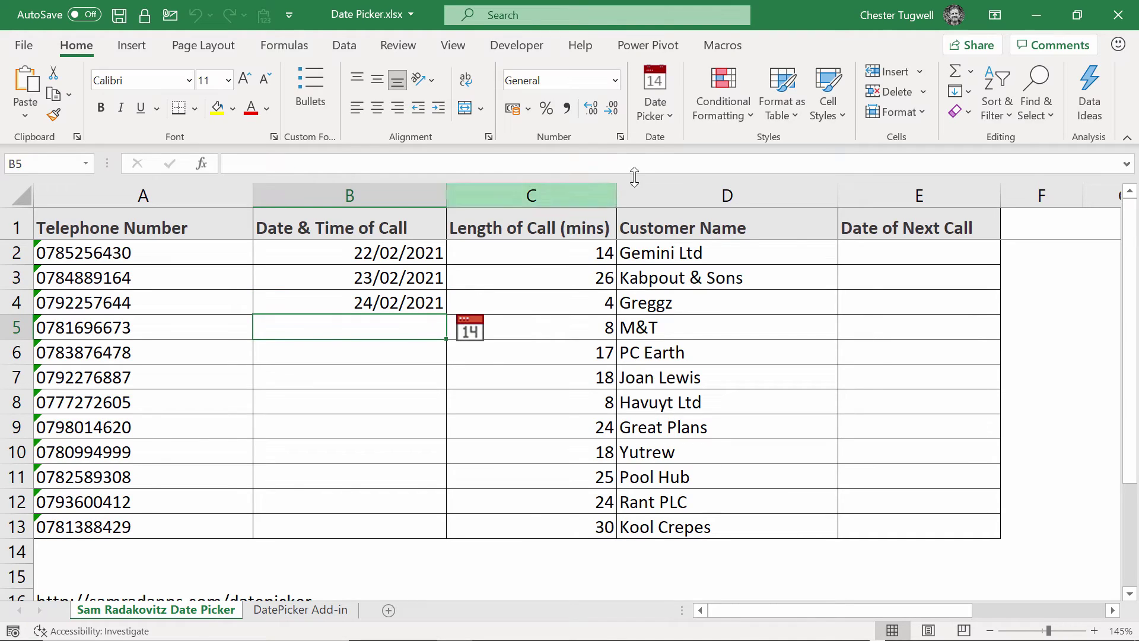
click(667, 113)
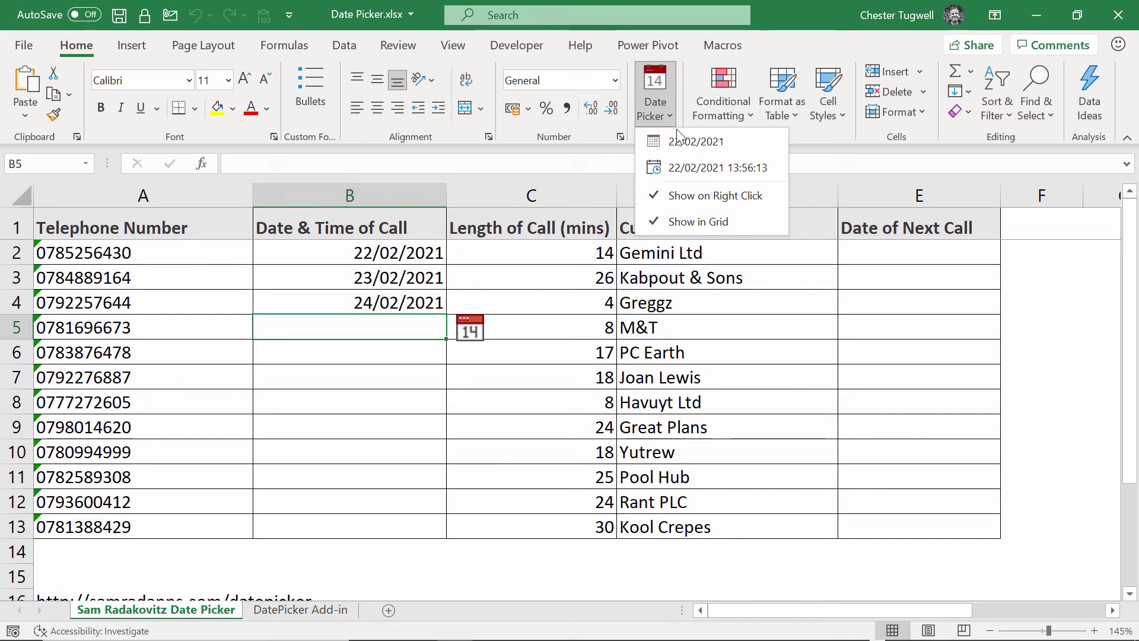
click(682, 168)
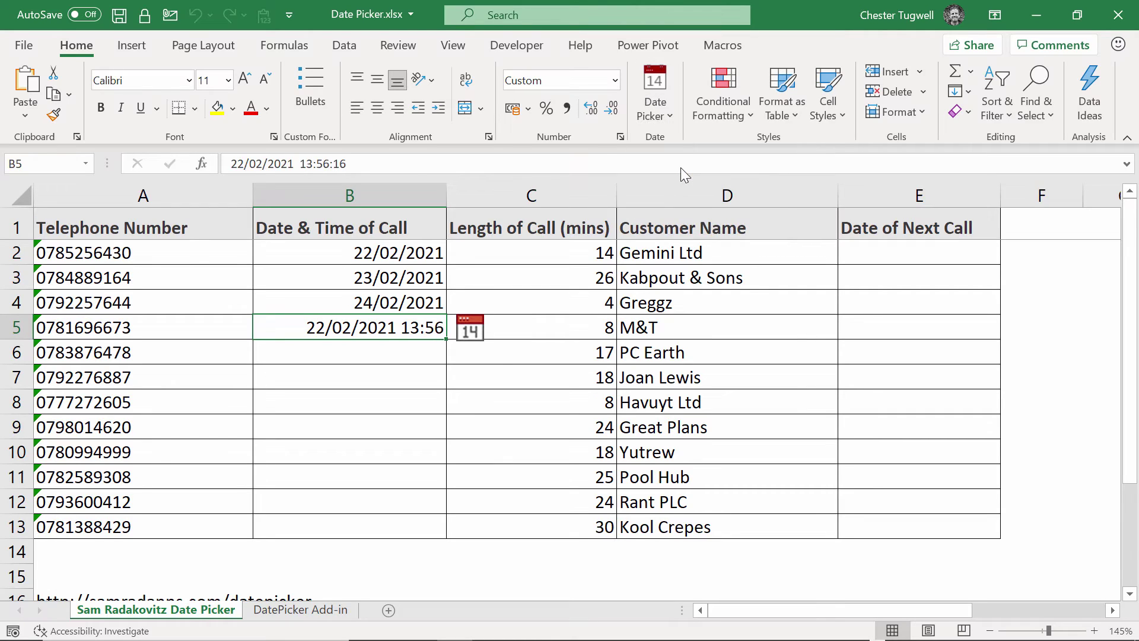
click(394, 359)
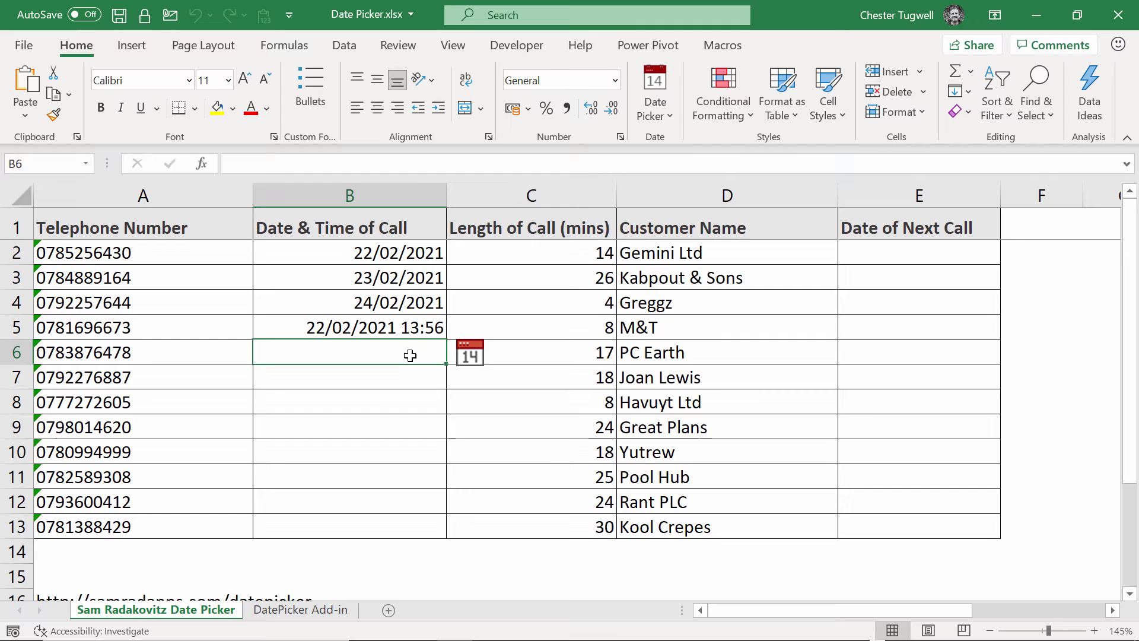
right_click(411, 356)
click(470, 113)
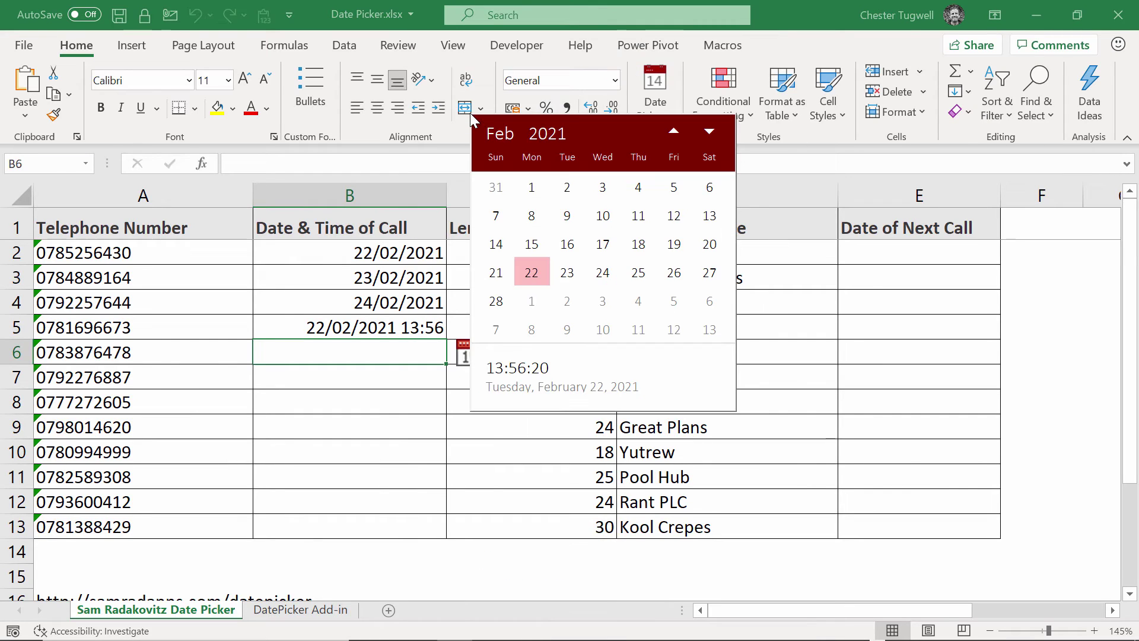
right_click(527, 373)
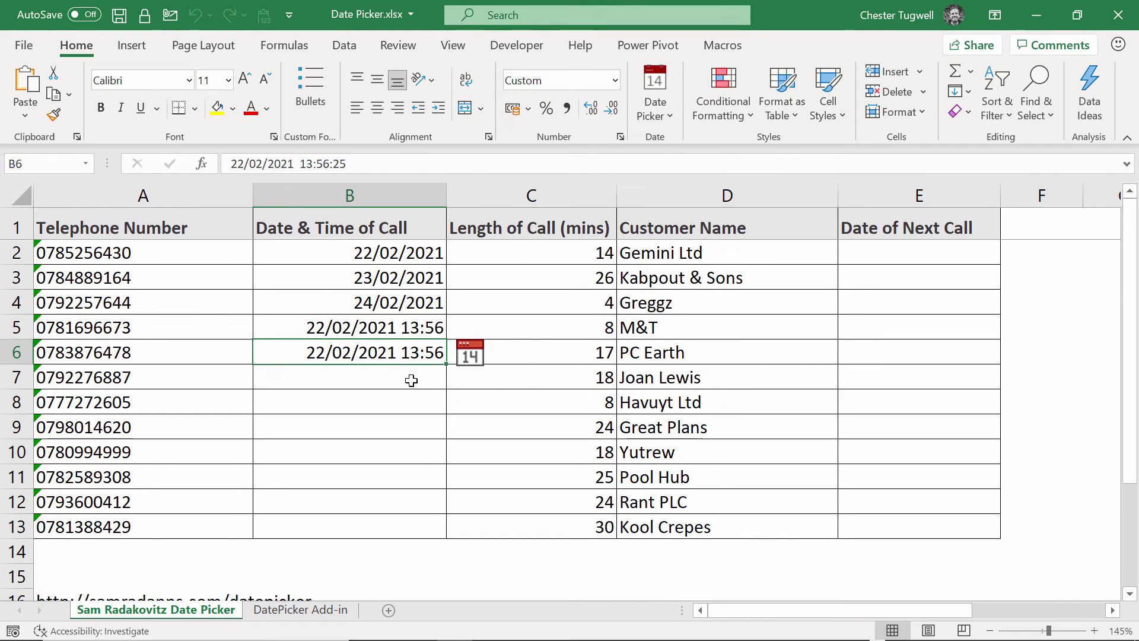
Step: Pick 18/08/2021 from the calendar as the next-call date in E2
click(885, 250)
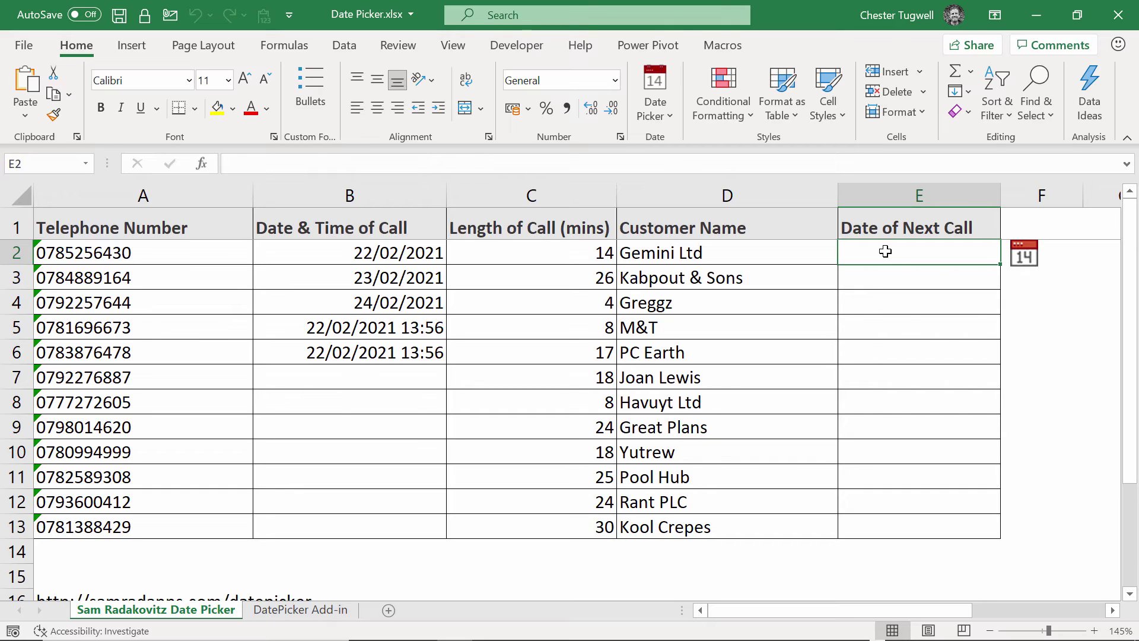
click(1027, 259)
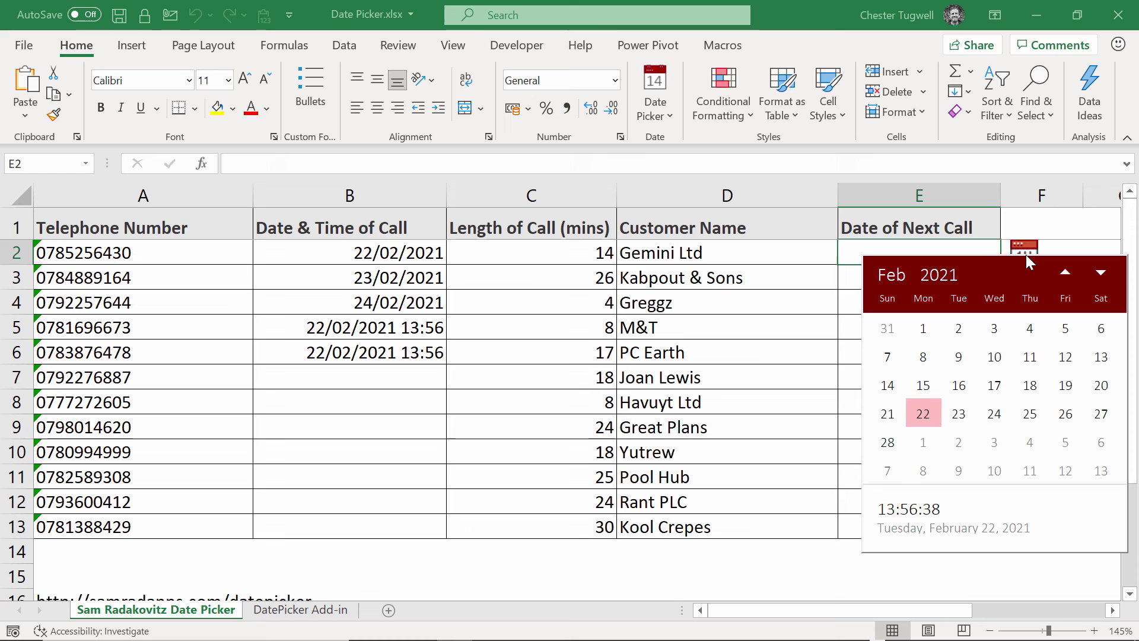
click(889, 277)
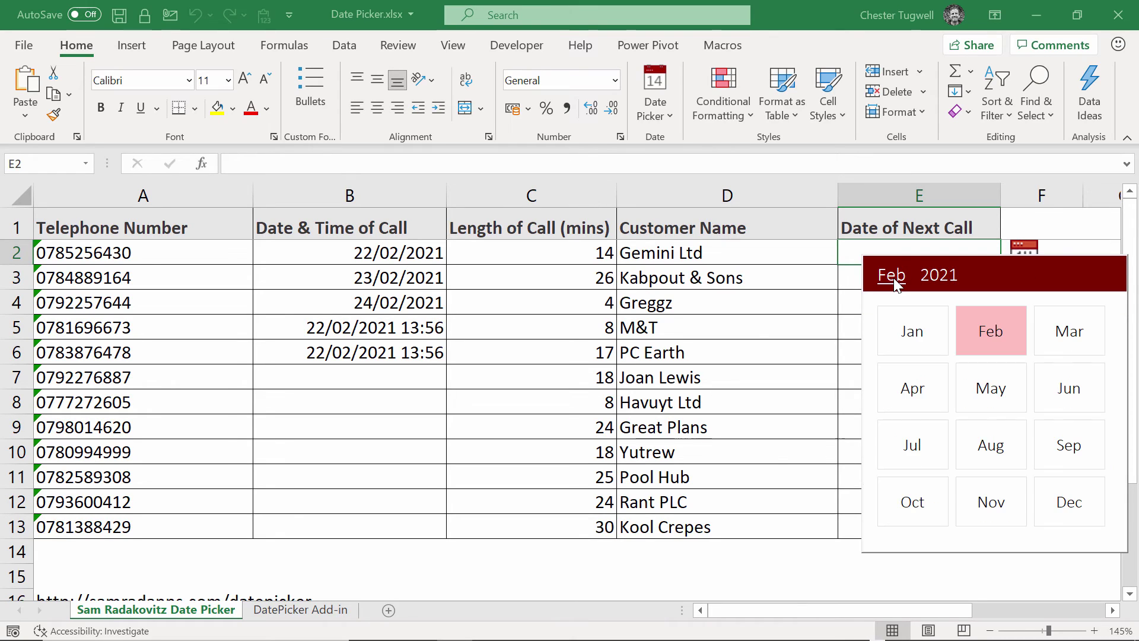
click(996, 451)
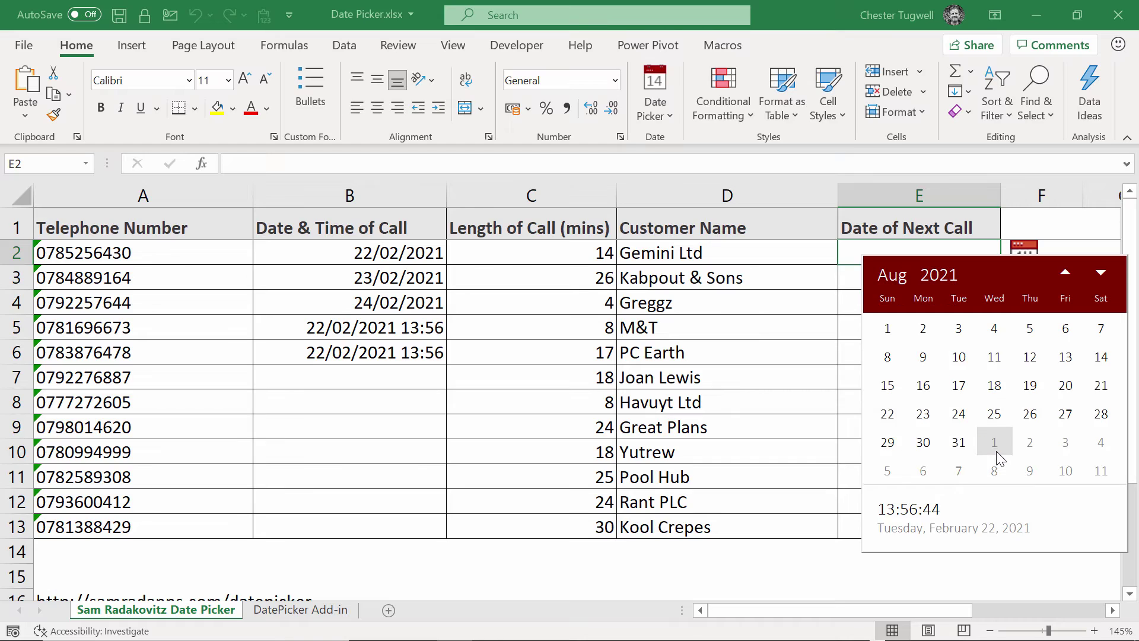
click(996, 451)
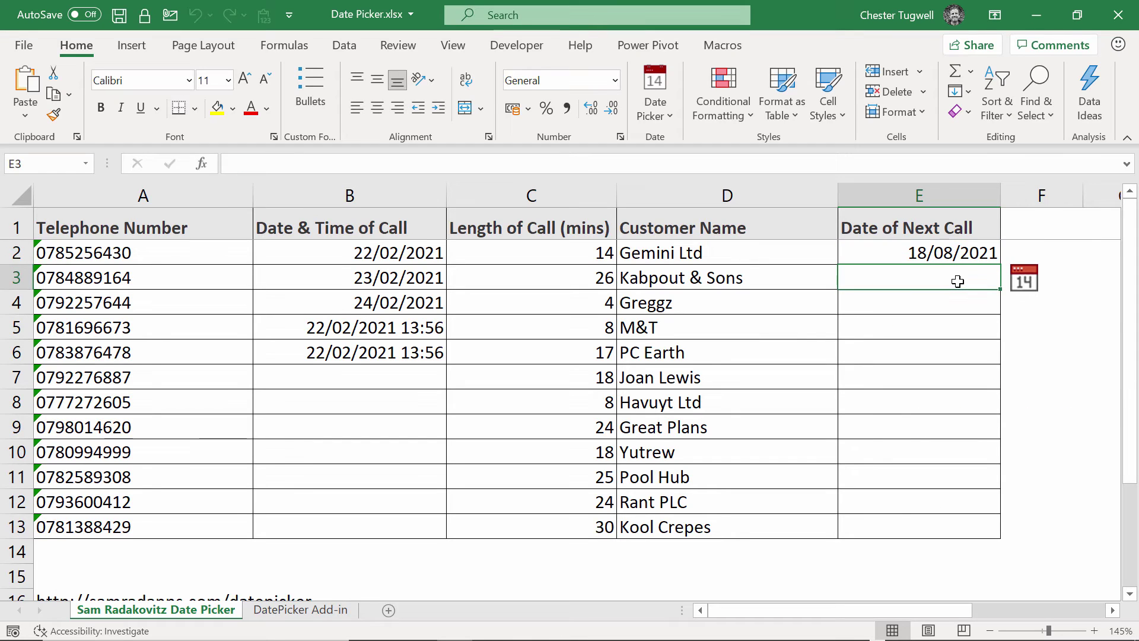
Step: Pick 10 March 2022 from the calendar for Kabpout & Sons in E3
click(1033, 285)
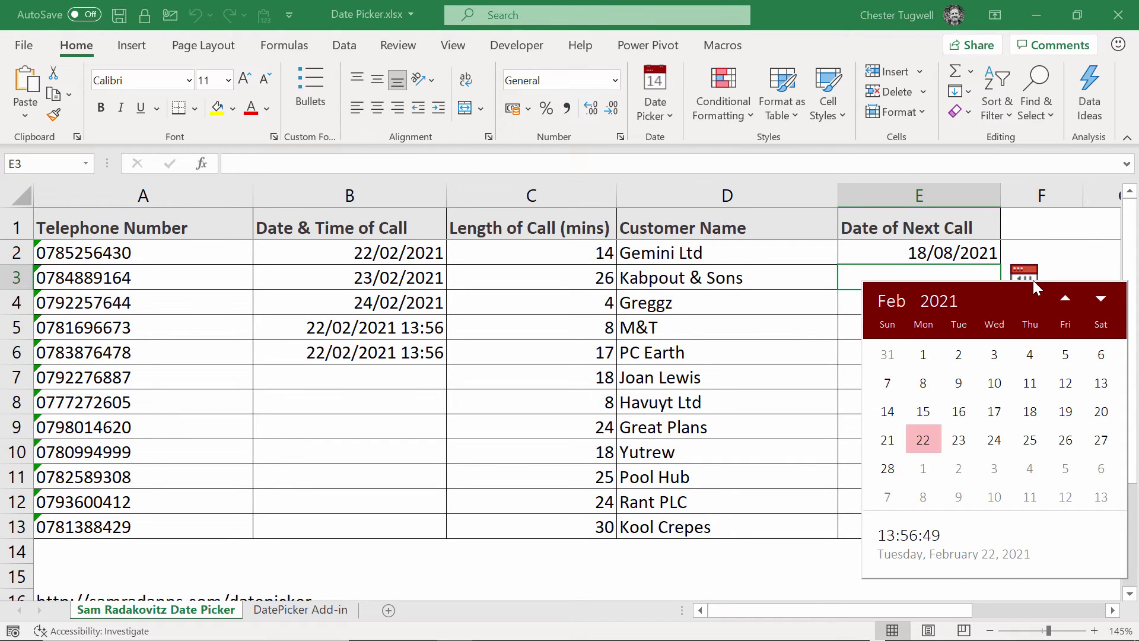
click(952, 301)
click(993, 470)
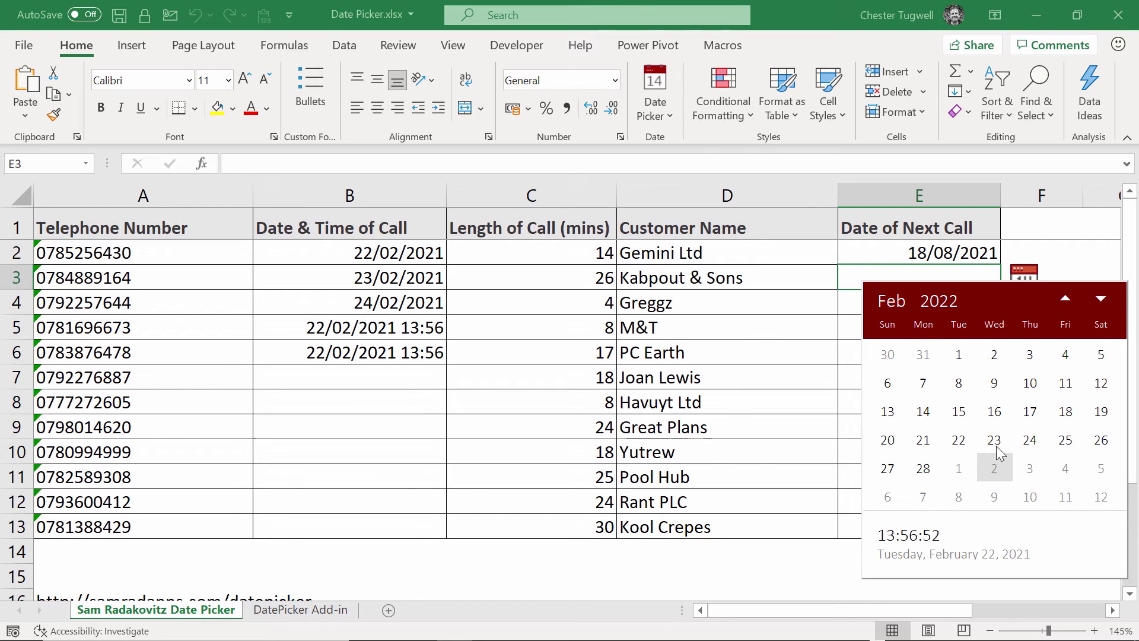
click(1102, 299)
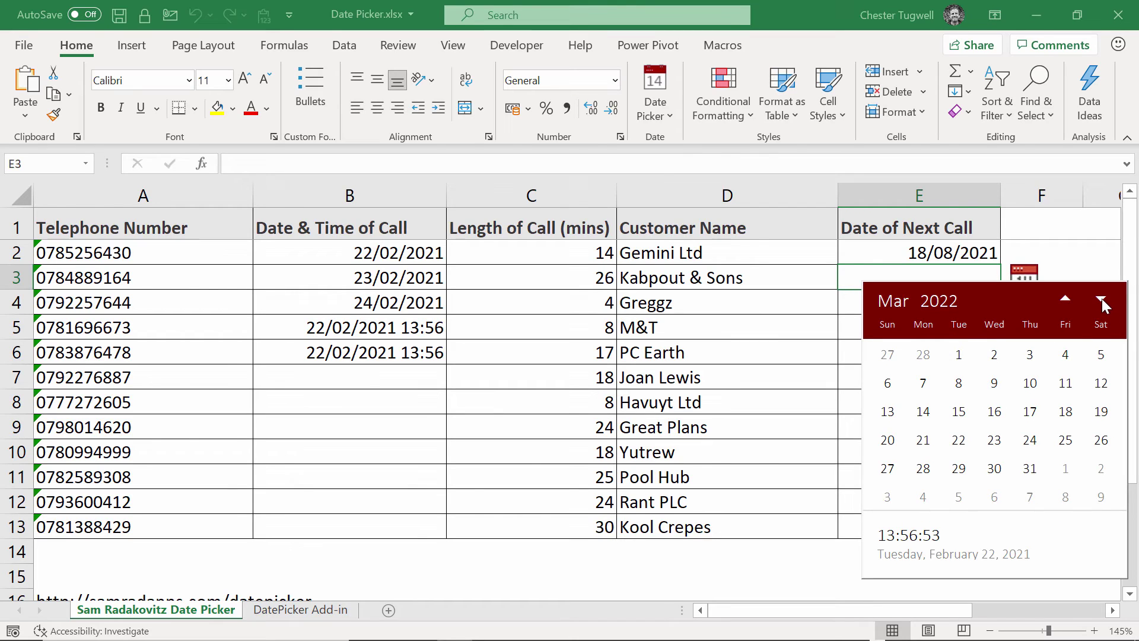
click(1031, 383)
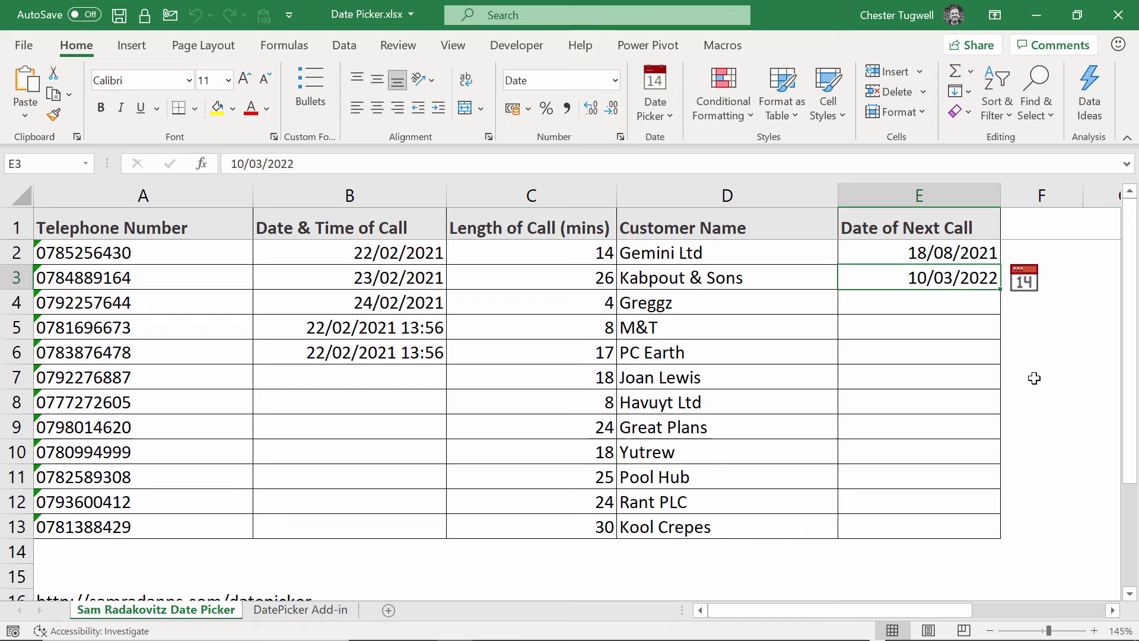
Step: Turn off the date picker's Show on Right Click option and confirm right-click no longer shows it
click(666, 116)
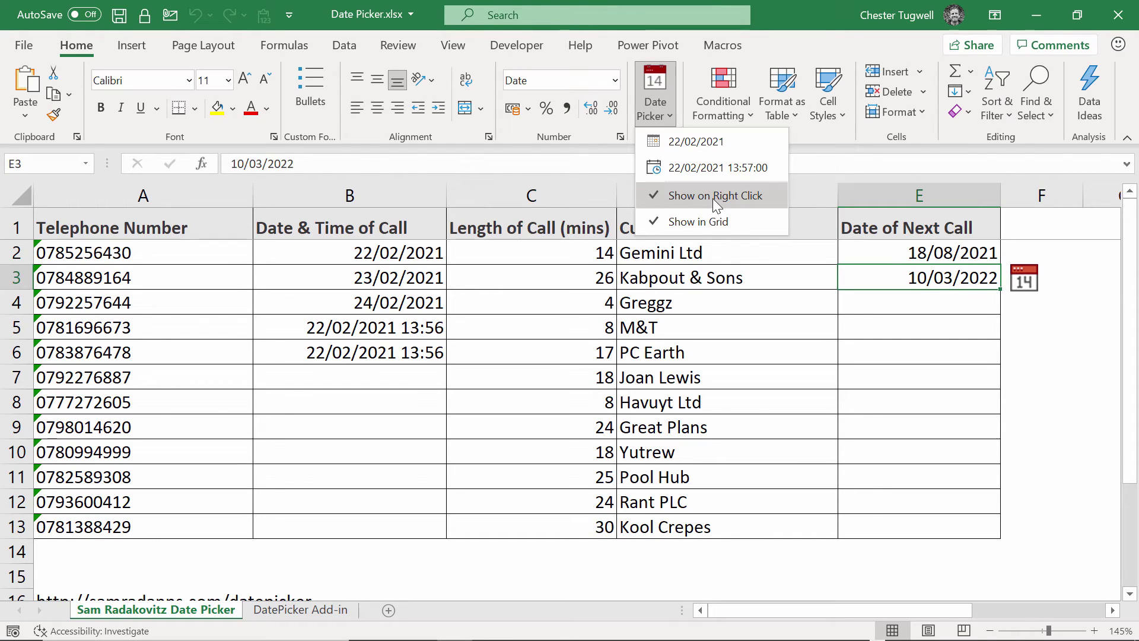
click(655, 195)
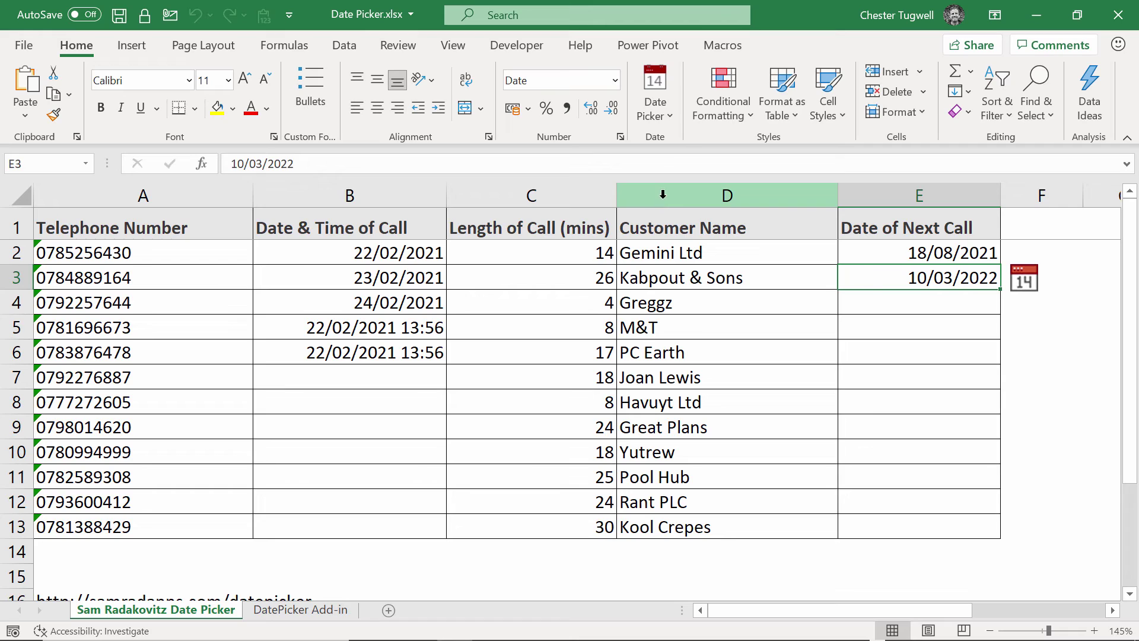
right_click(892, 303)
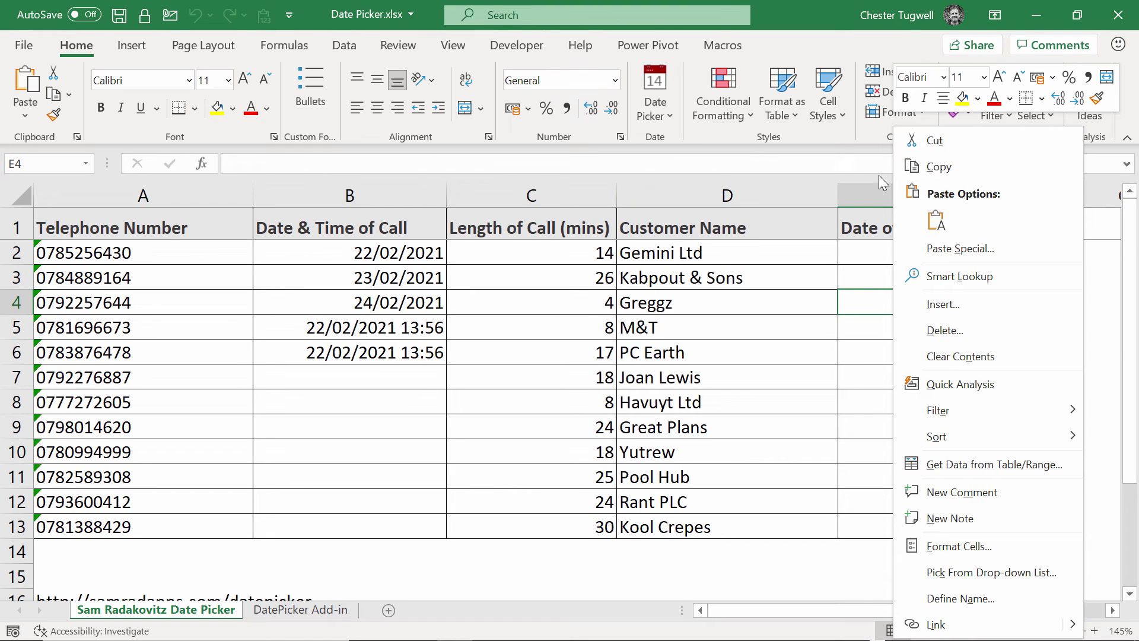
click(868, 304)
Step: Turn off Show in Grid so no calendar icon appears beside column E cells
click(662, 111)
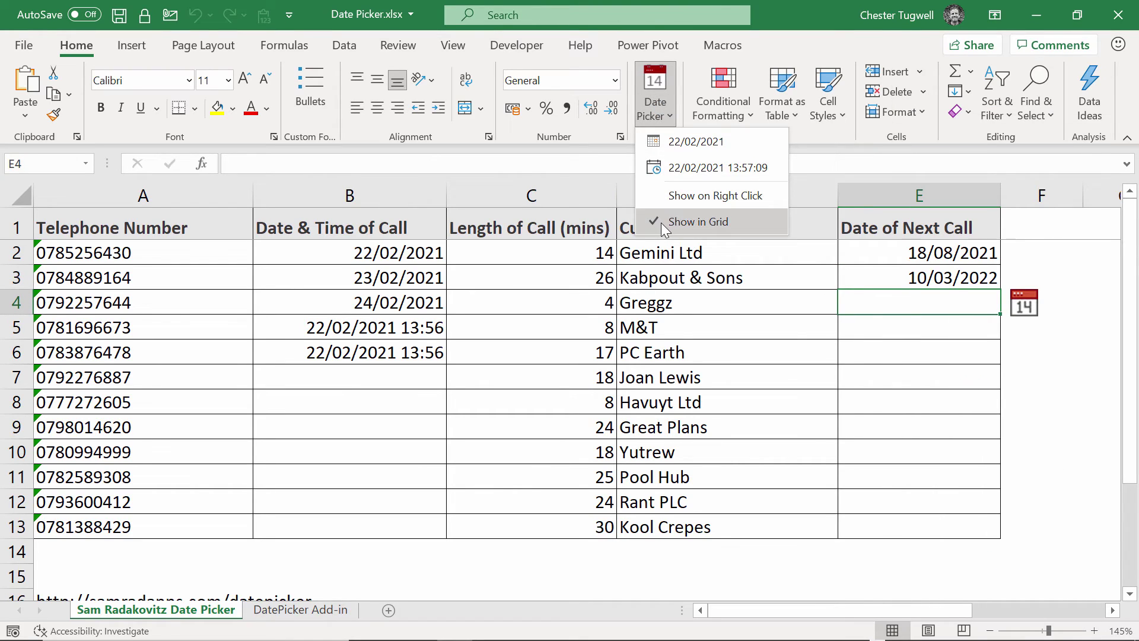
click(685, 222)
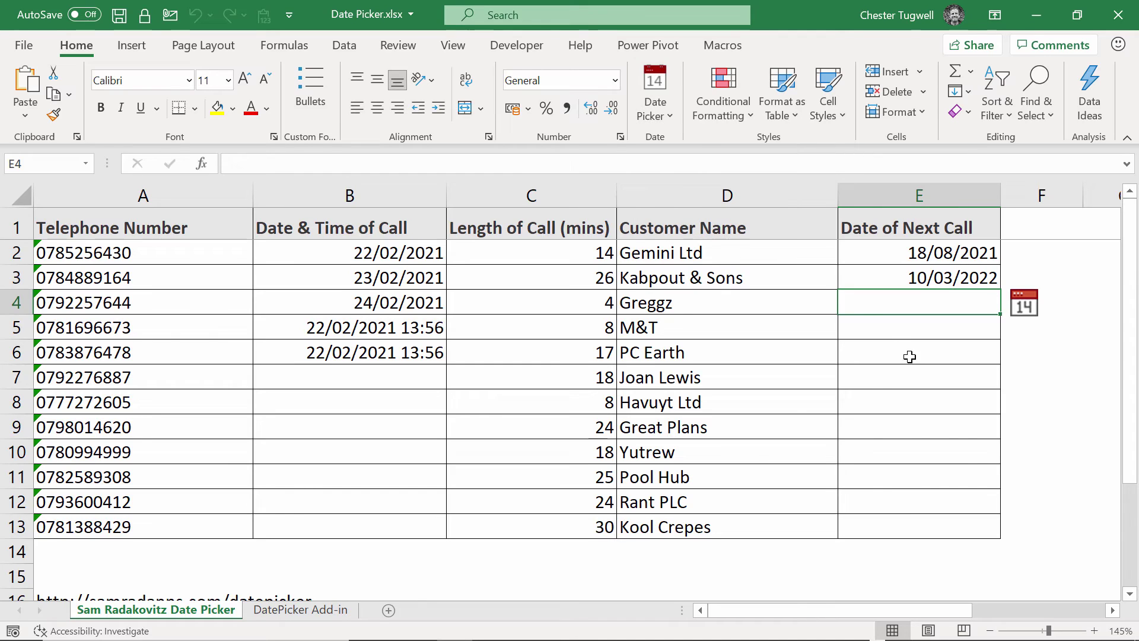
click(936, 371)
click(983, 350)
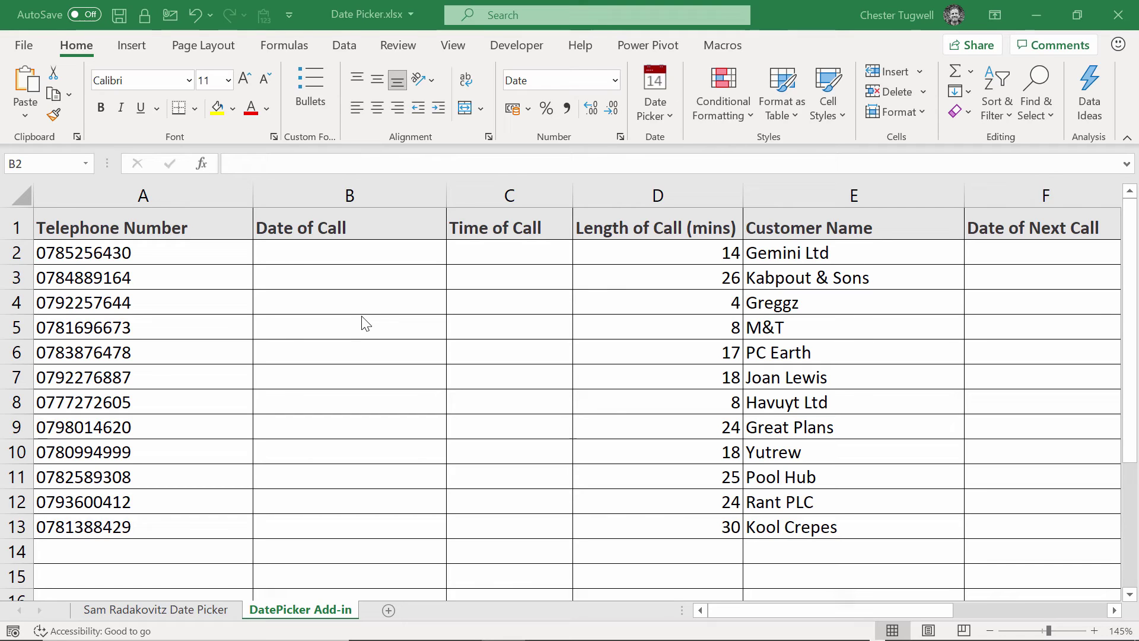
Step: Enable the Developer tab through Customize the Ribbon and switch to it
click(520, 47)
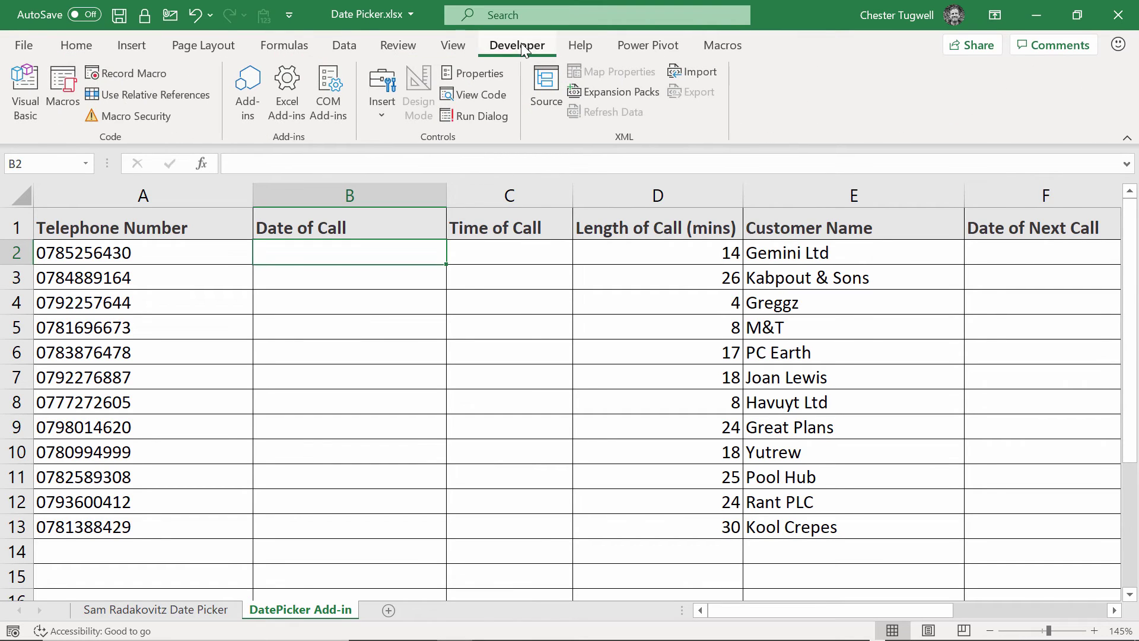
click(442, 48)
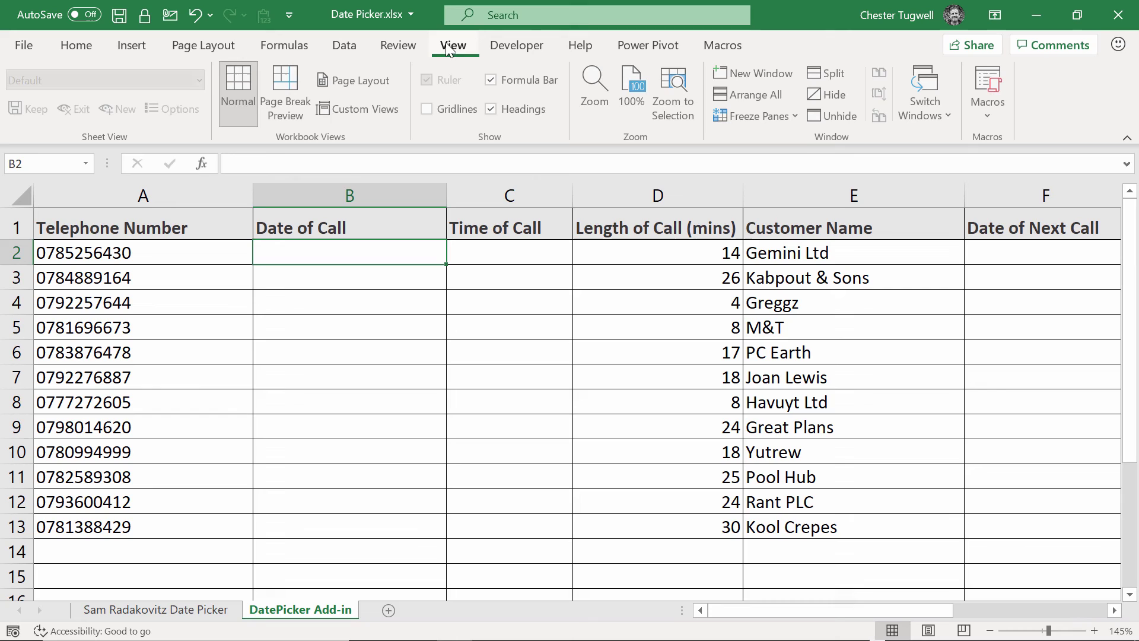
right_click(453, 49)
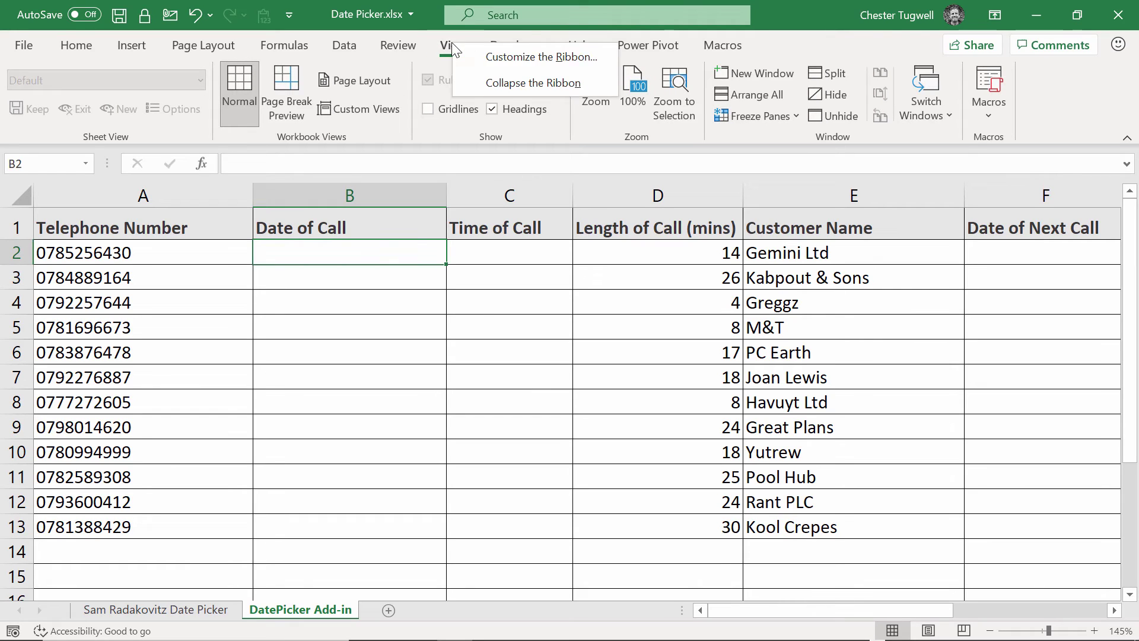
click(496, 56)
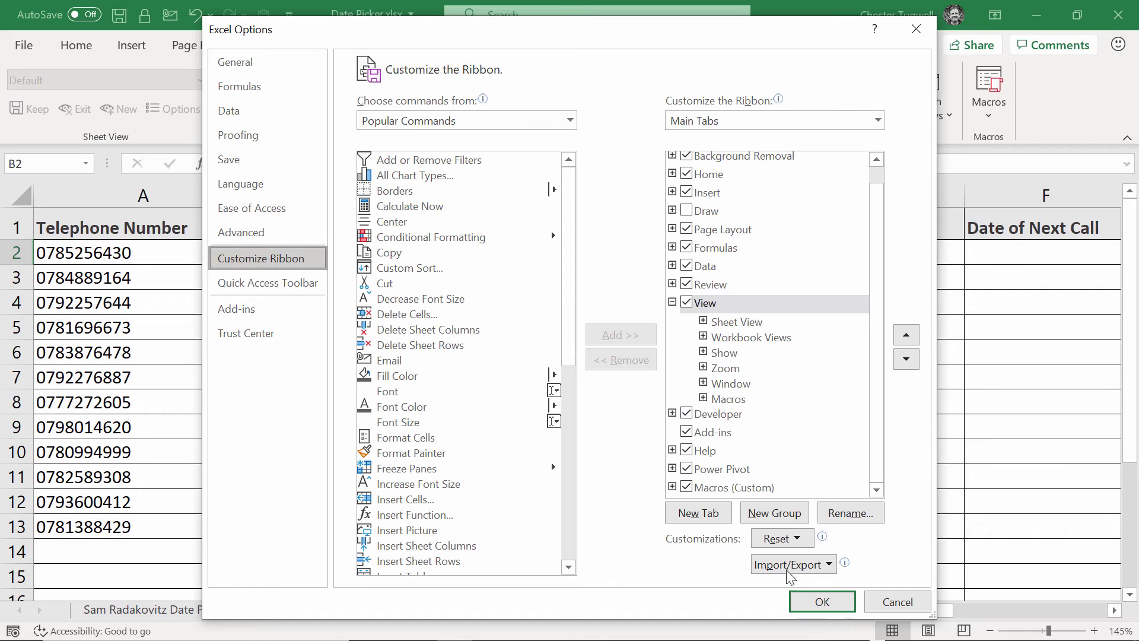
click(823, 601)
click(521, 48)
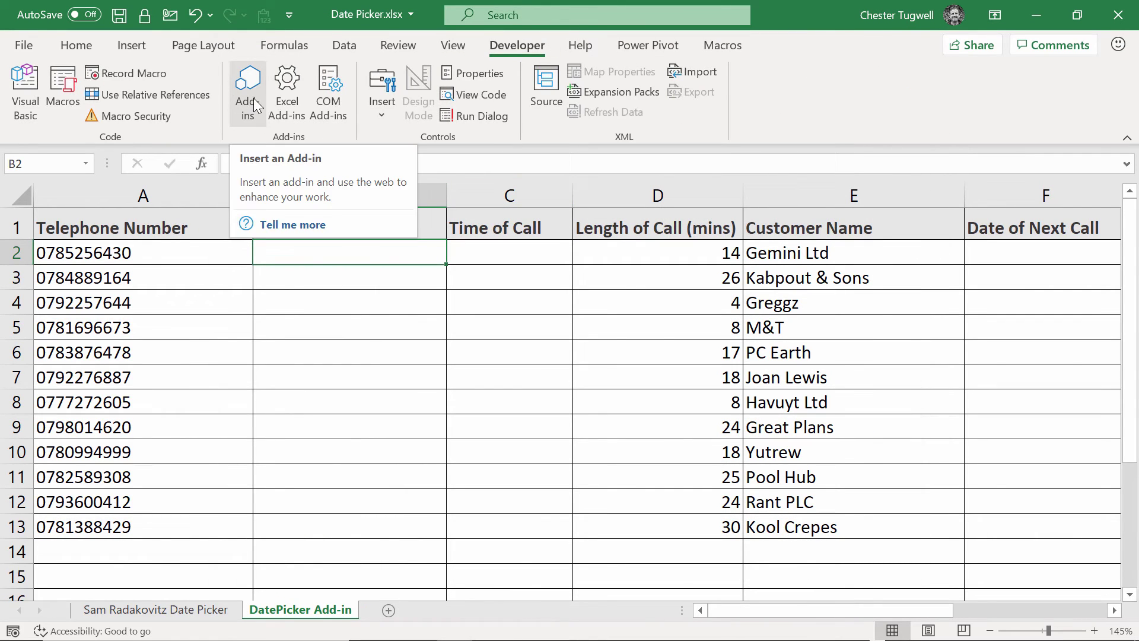
Step: Search the Office Store for 'datepicker' and add the Mini Calendar and Date Picker add-in
click(254, 99)
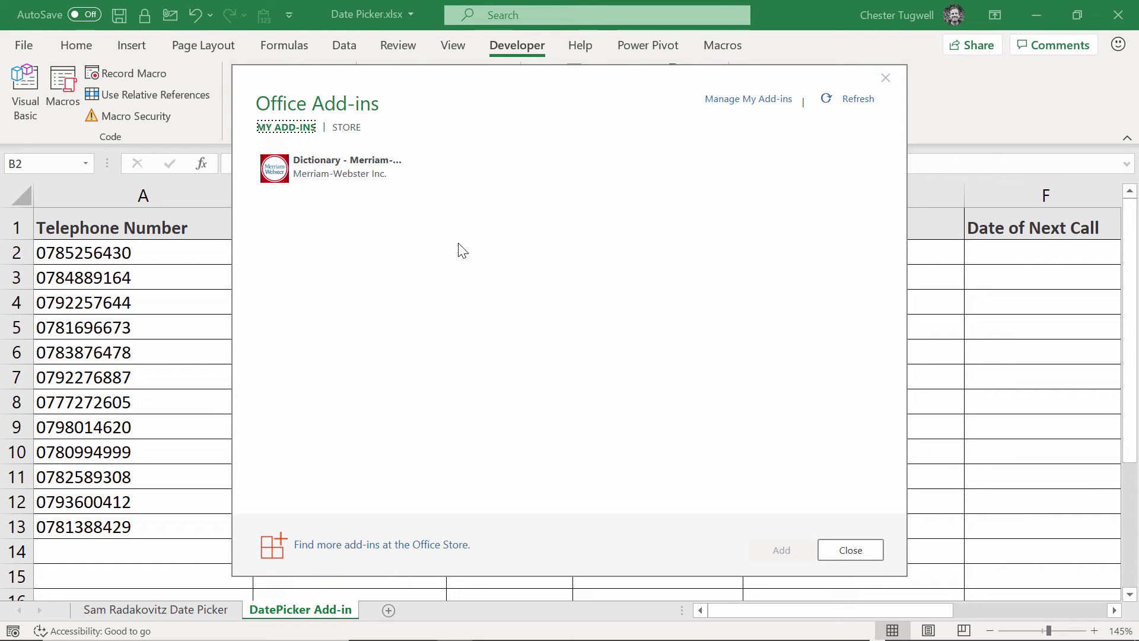
click(344, 128)
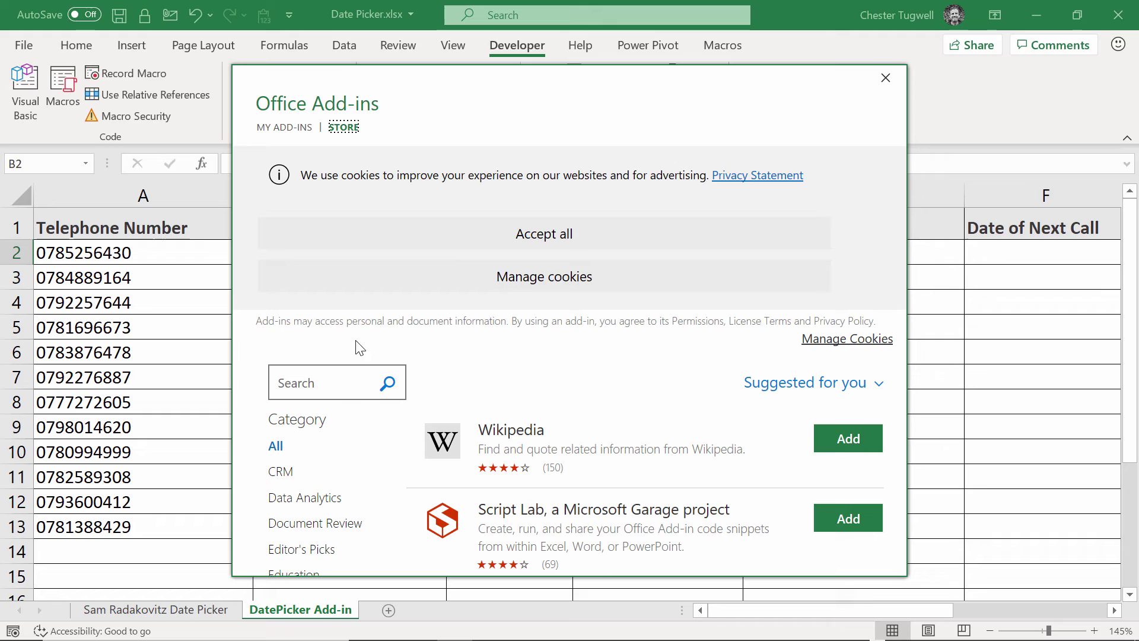
click(338, 382)
text(da)
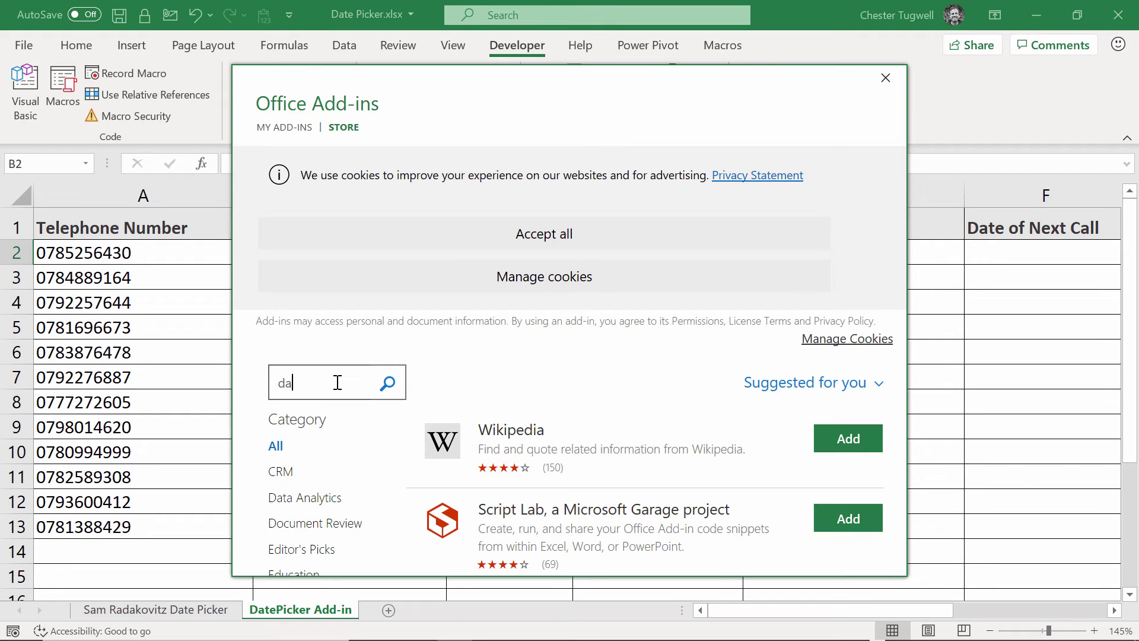
text(tepicker)
key(Return)
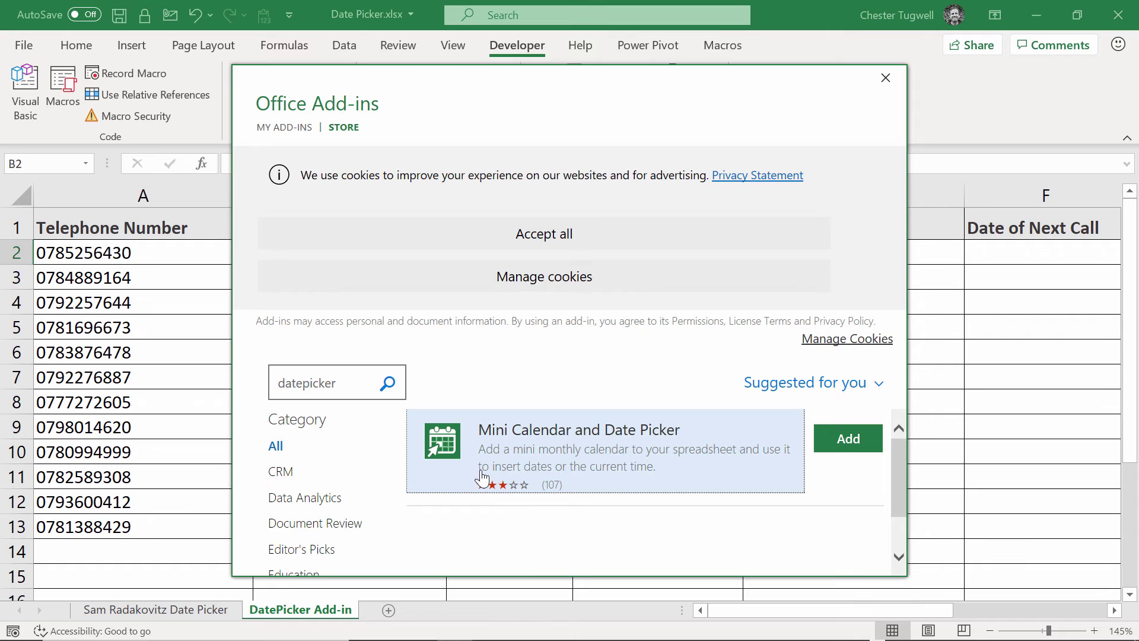
click(835, 440)
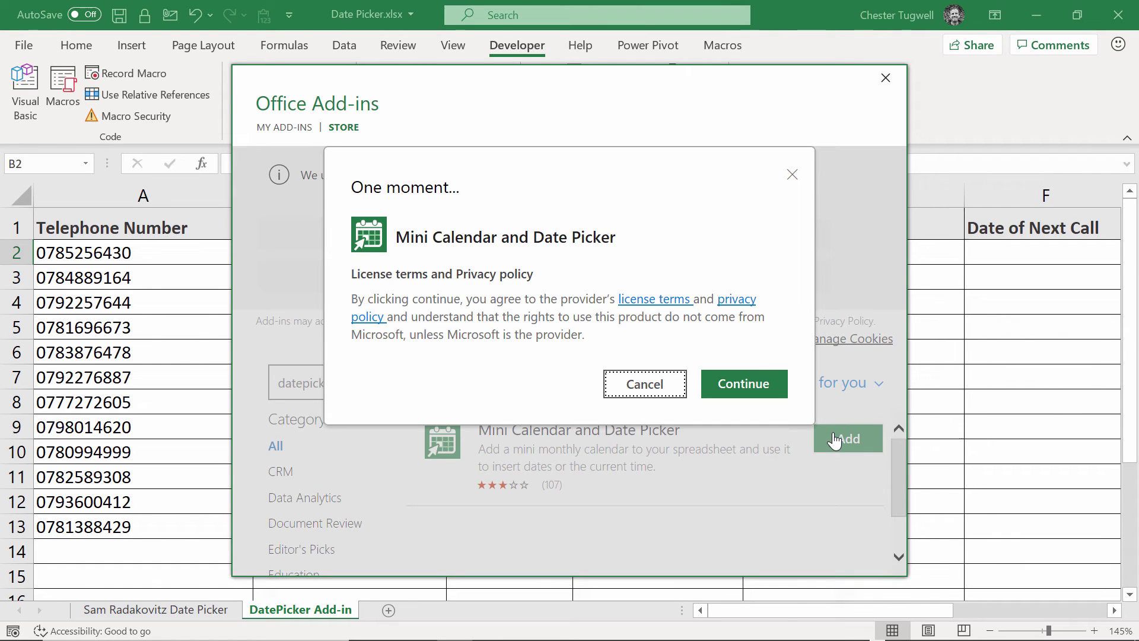
click(756, 390)
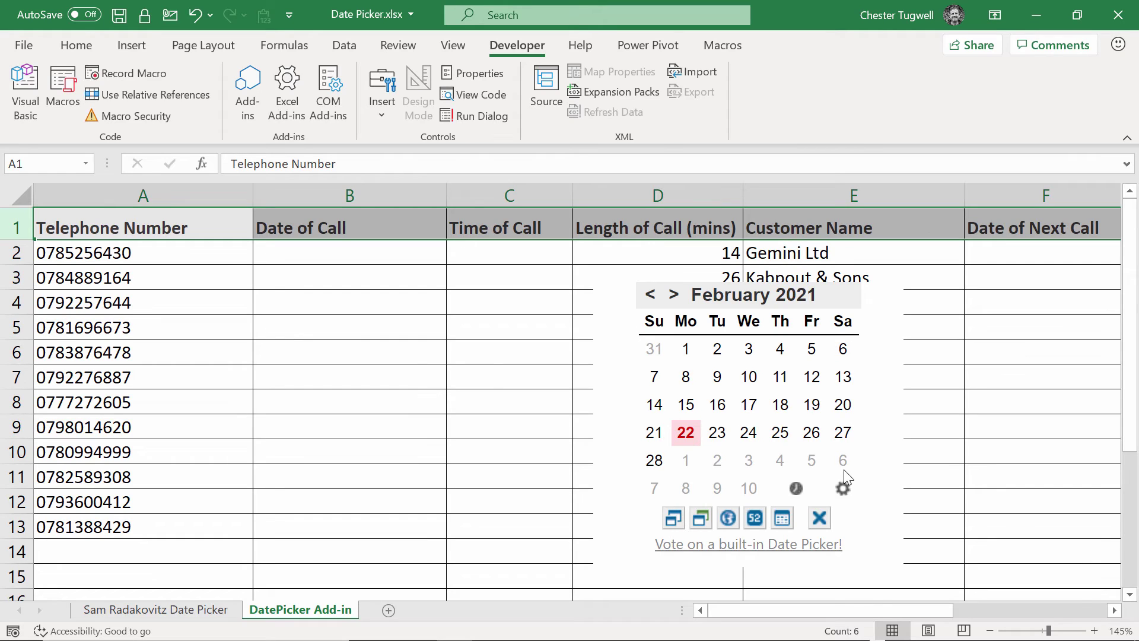
Step: Cycle the mini calendar through its colour themes, ending on the plain white theme
click(677, 518)
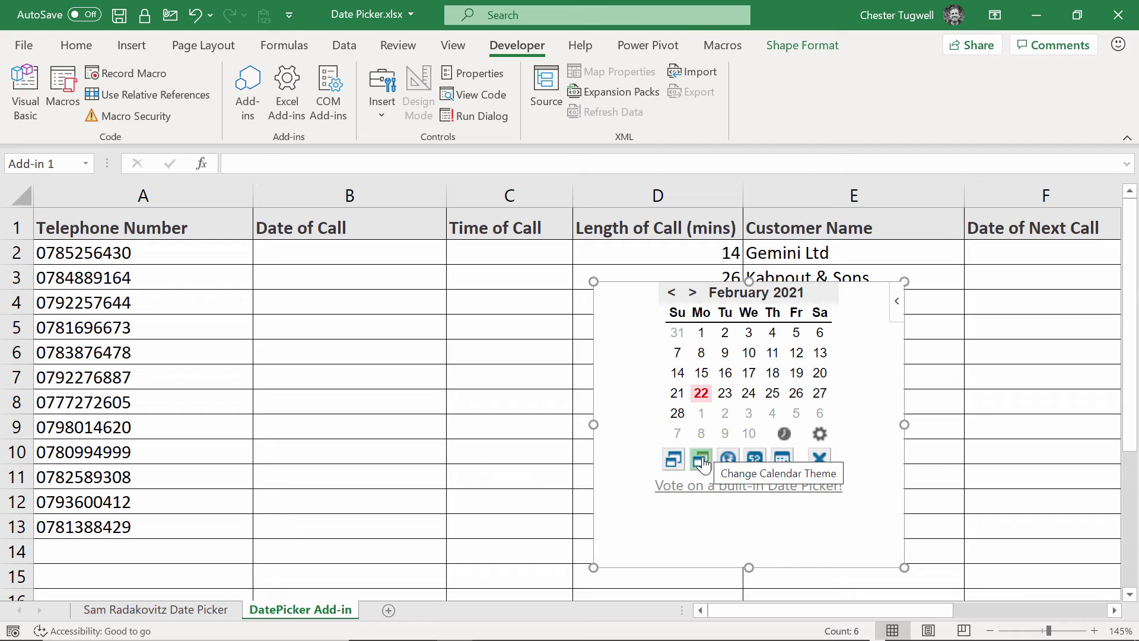
click(706, 458)
click(702, 465)
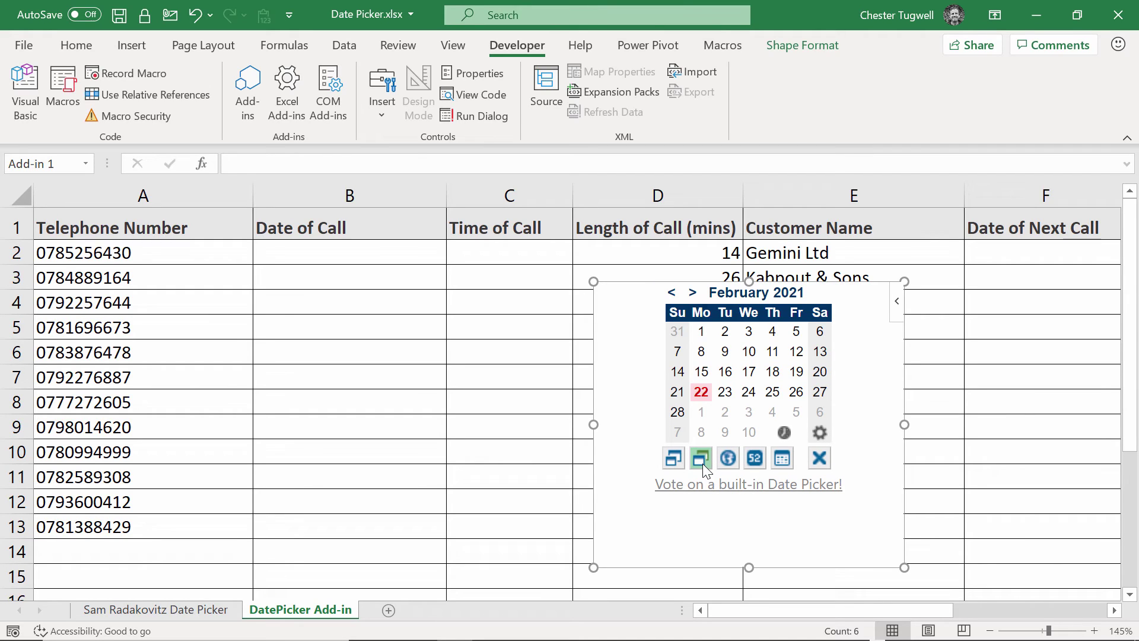
click(703, 464)
click(703, 464)
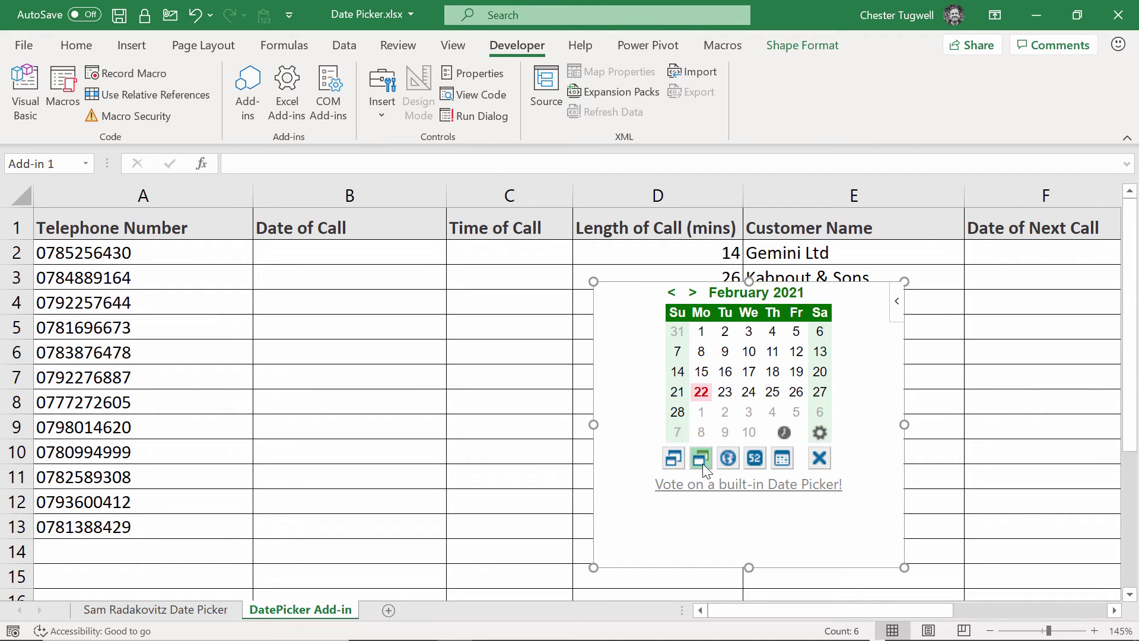
click(703, 464)
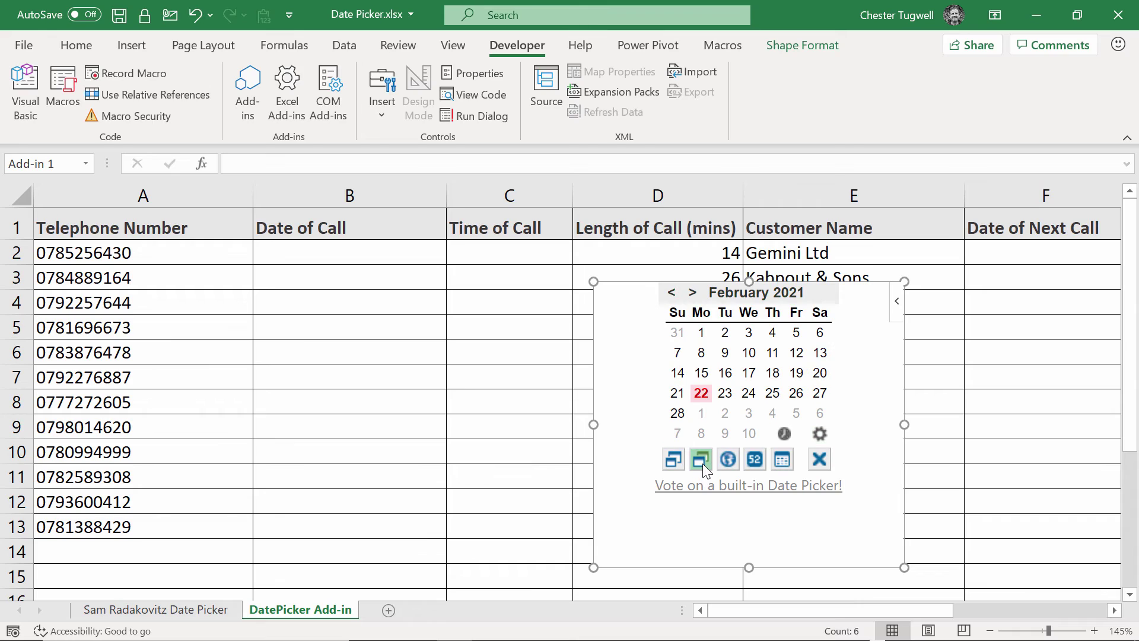
Step: Toggle week numbers on and off, hide the settings buttons, and nudge the calendar left
click(756, 461)
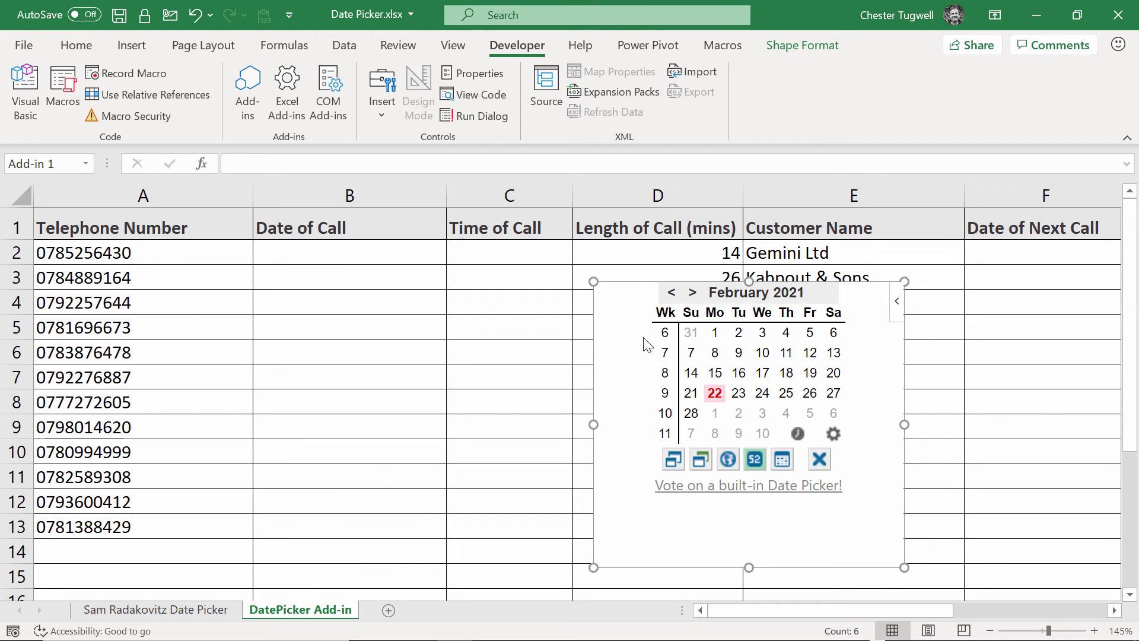
click(757, 463)
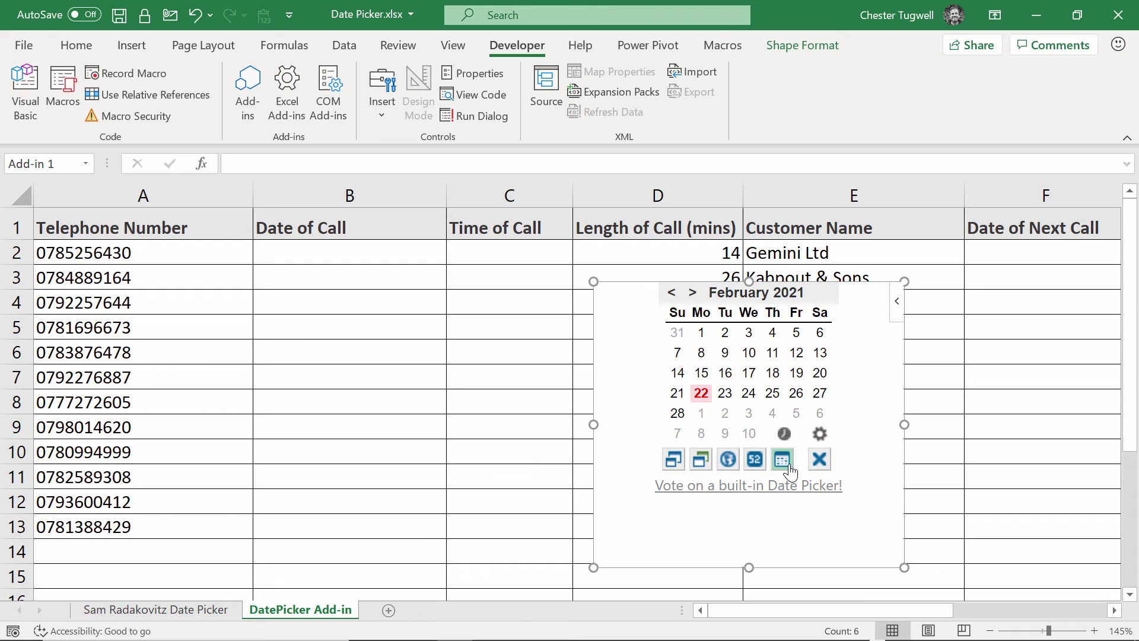
click(821, 461)
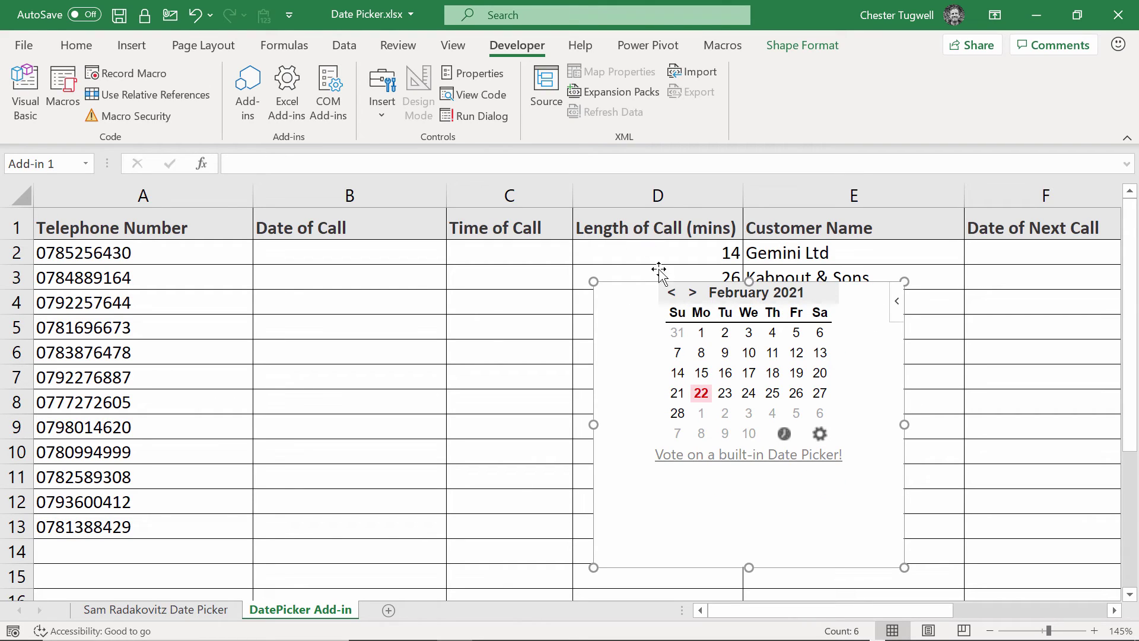
drag(687, 287, 626, 282)
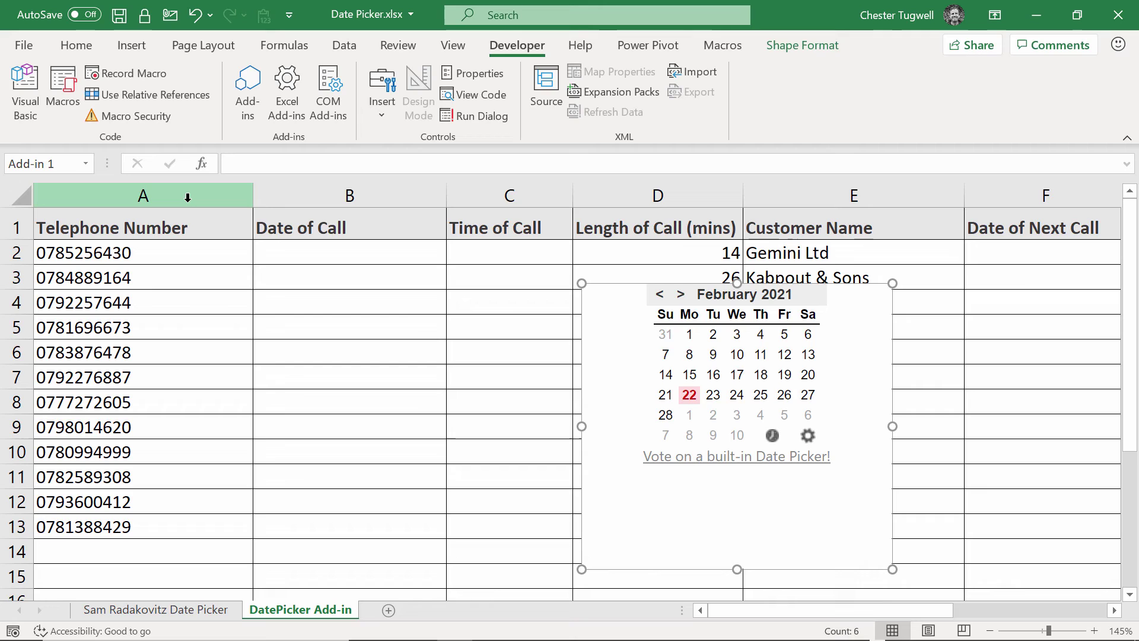
Step: Insert a blank row 1 above the headers and make it much taller
click(11, 221)
right_click(11, 222)
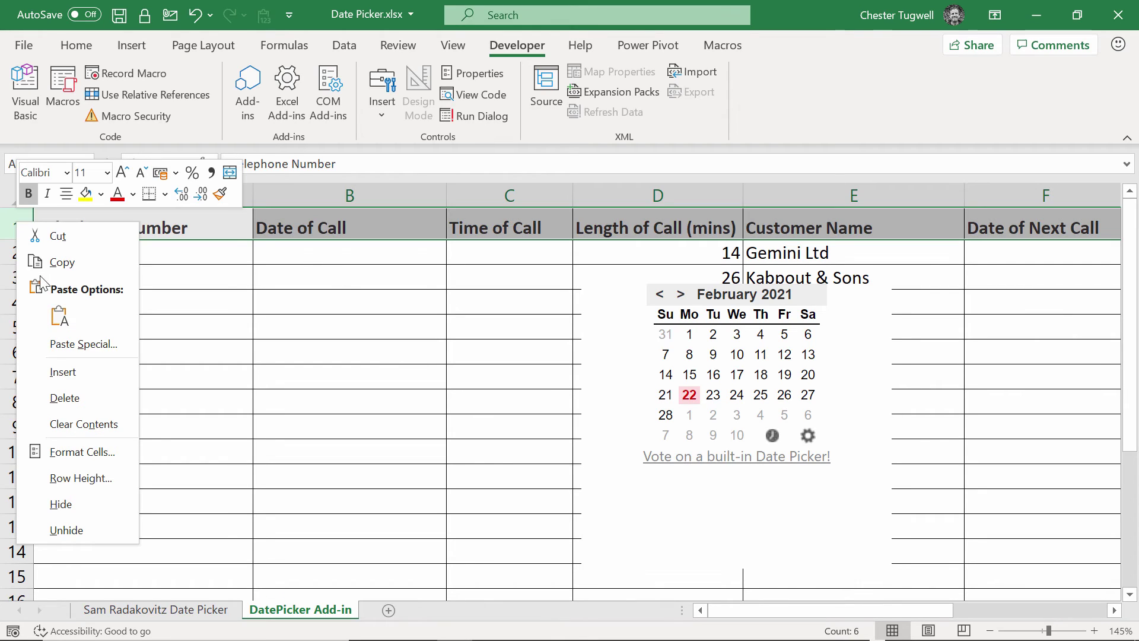
click(51, 373)
drag(17, 240, 17, 397)
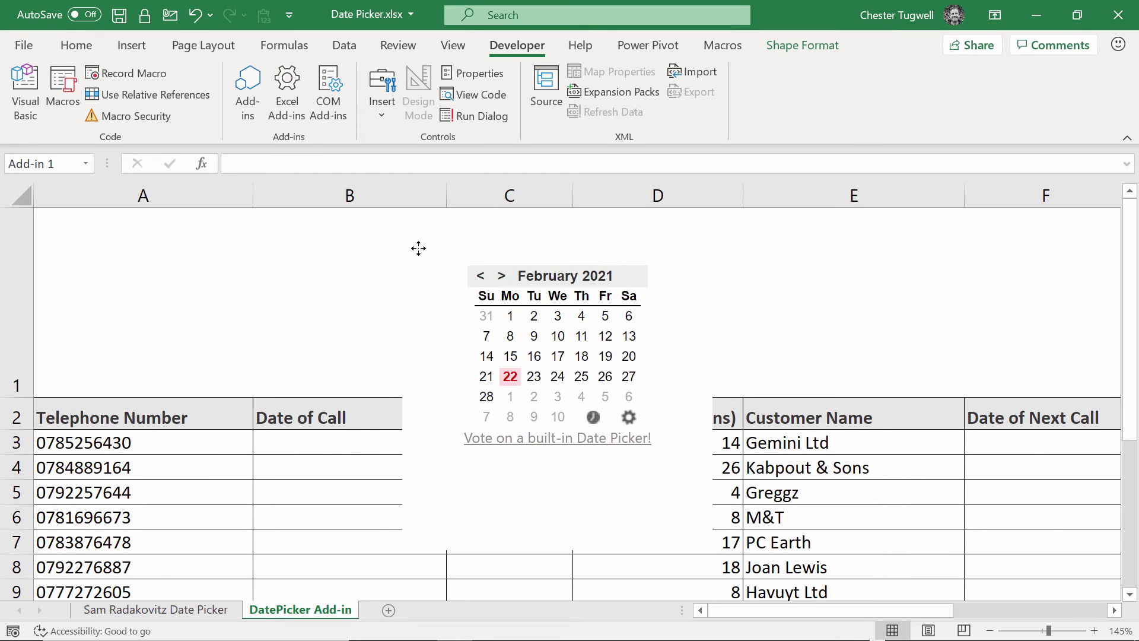
Step: Shrink the calendar, park it top-left in row 1, and shorten row 1 to fit
click(416, 422)
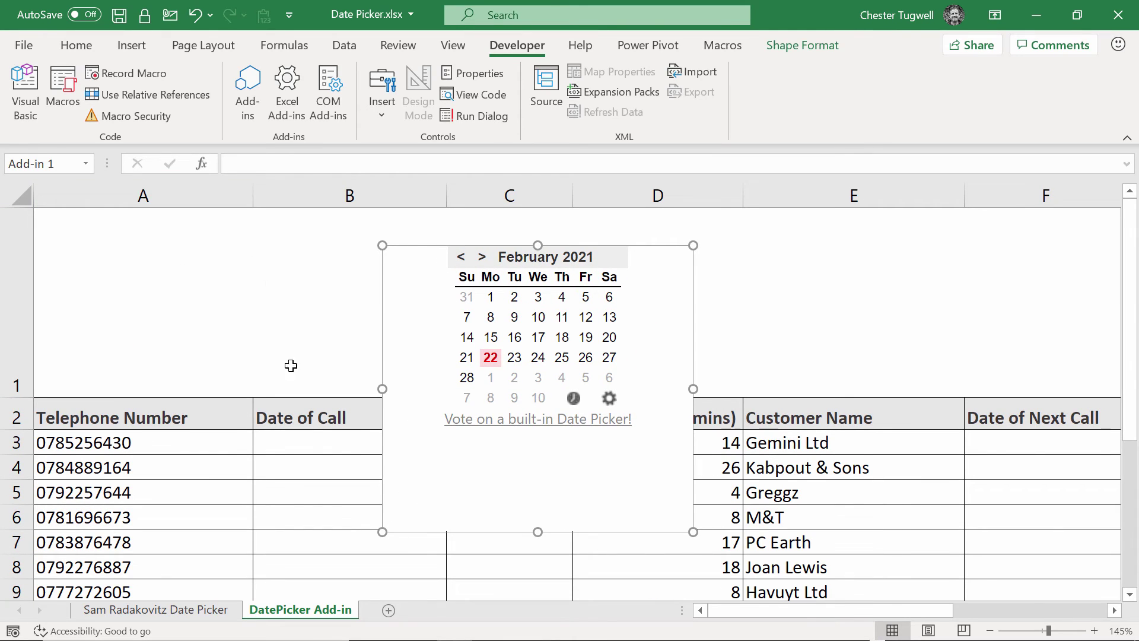
drag(390, 532, 491, 433)
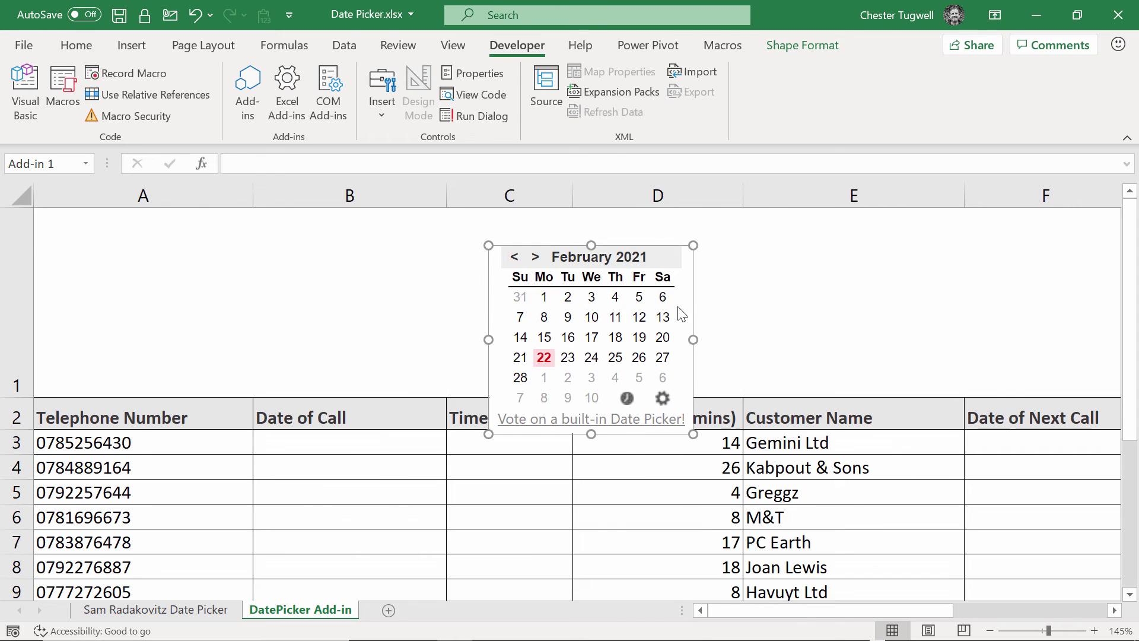
drag(683, 311, 237, 257)
drag(237, 398, 222, 373)
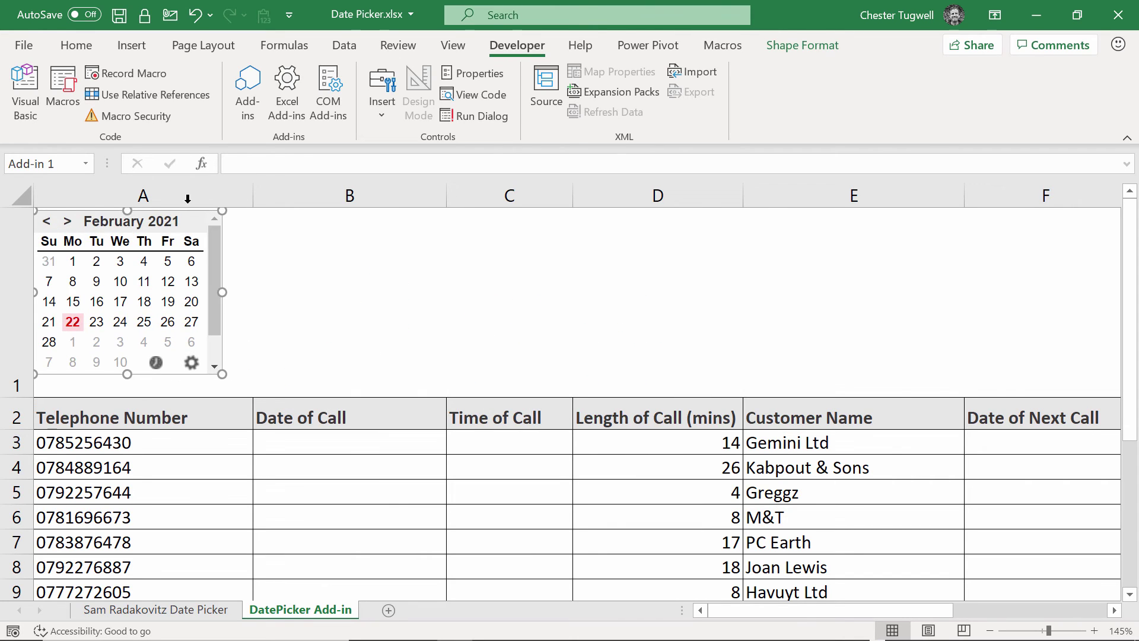
drag(18, 400, 20, 376)
key(Escape)
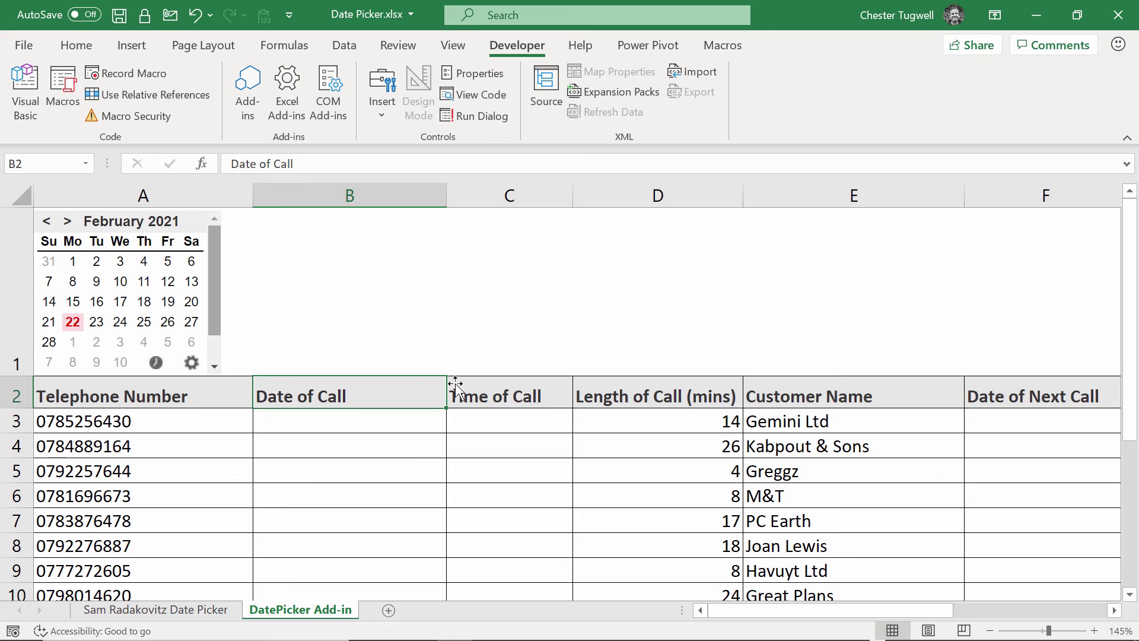
Step: Freeze panes at A3 from the View tab so rows 1–2 stay fixed while scrolling
click(148, 423)
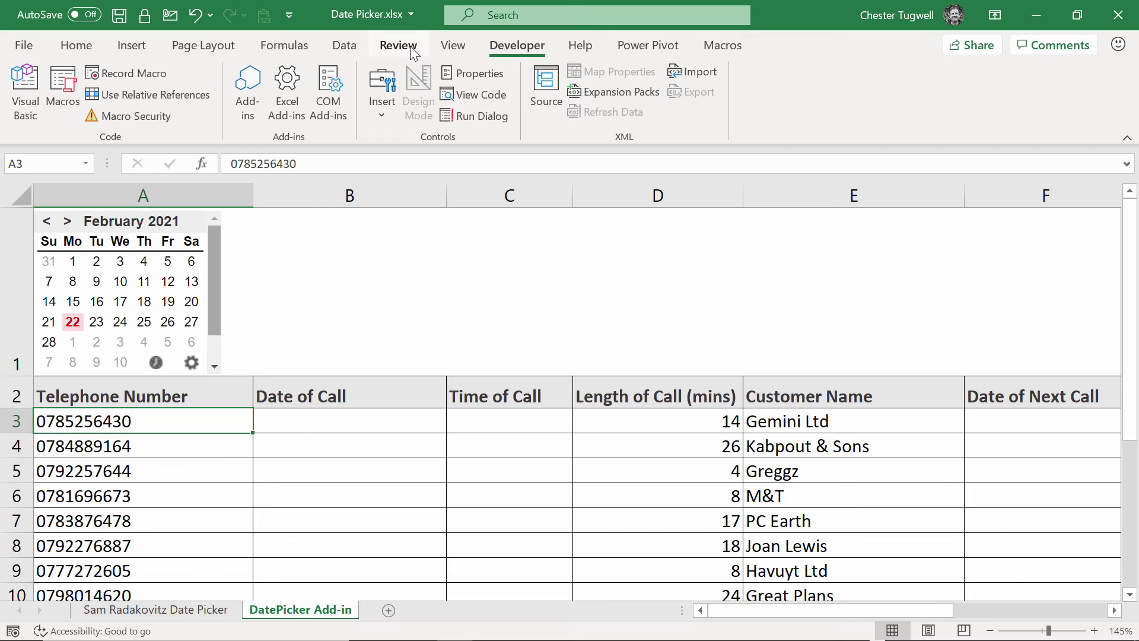
click(457, 42)
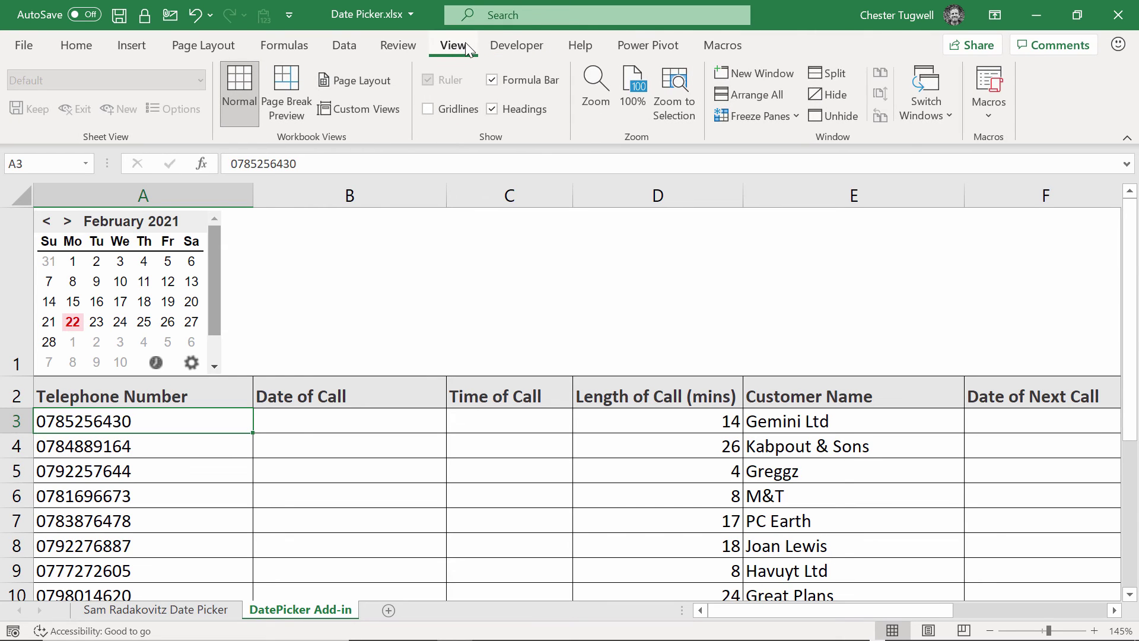
click(799, 116)
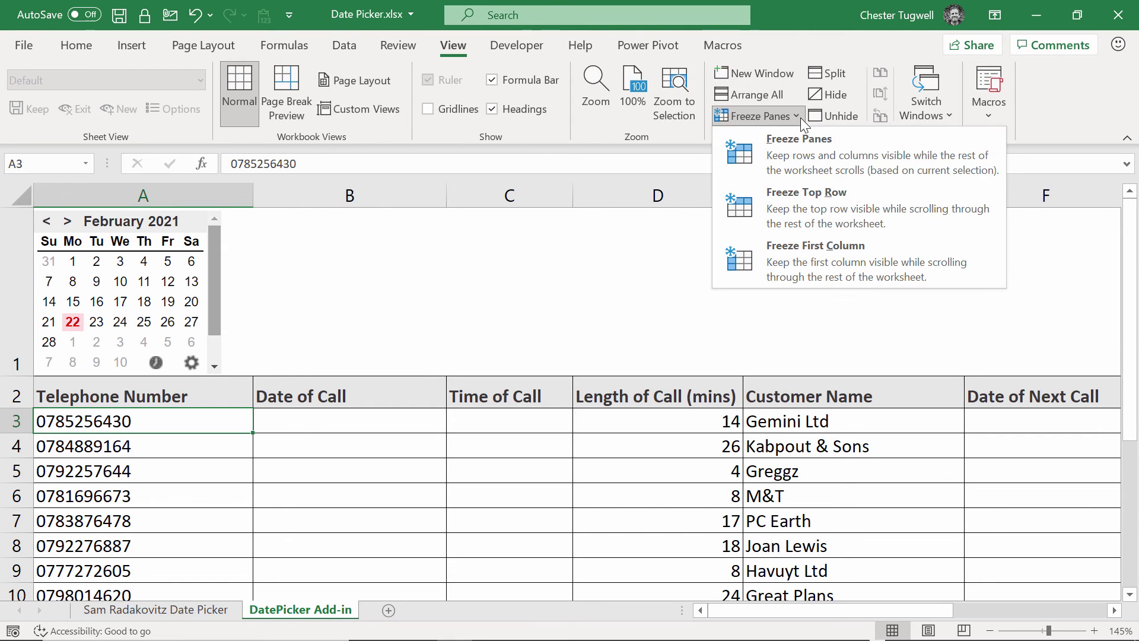
click(804, 156)
scroll(399, 463, down, 1)
scroll(400, 463, up, 1)
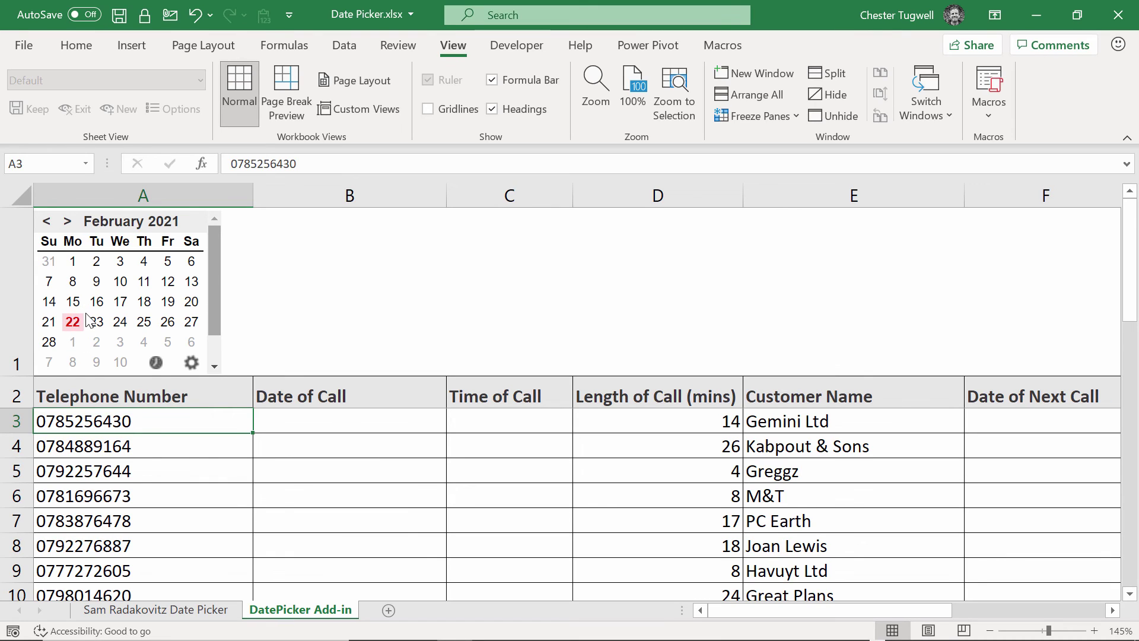
Step: Put 22/02/2021 in B3 and the current time 2:03 PM in C3 from the calendar add-in
click(283, 411)
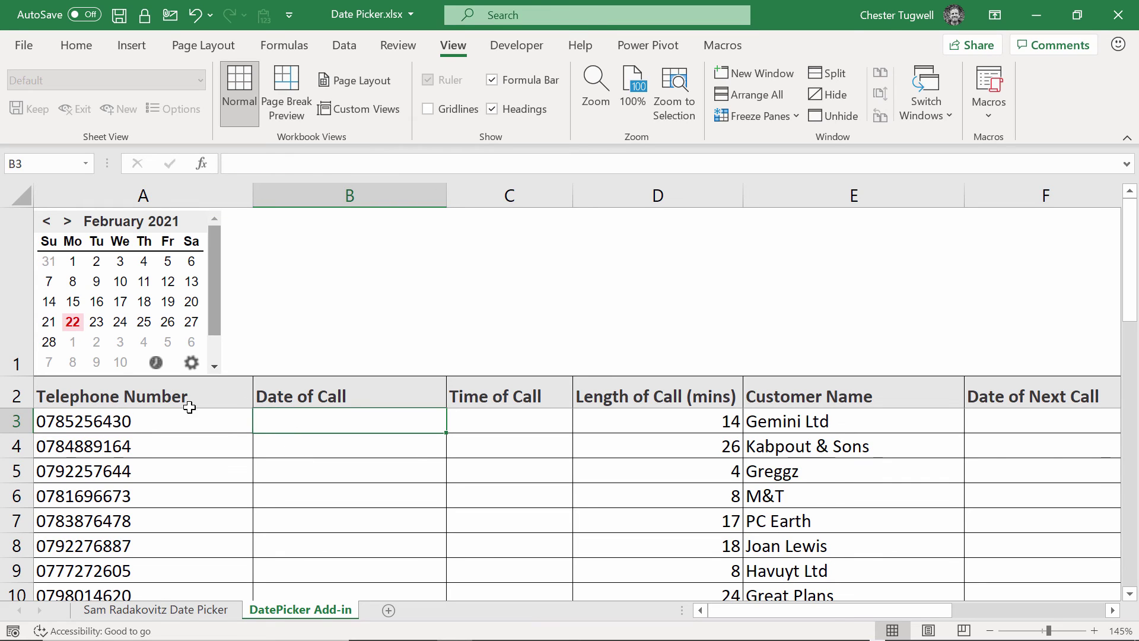
click(75, 322)
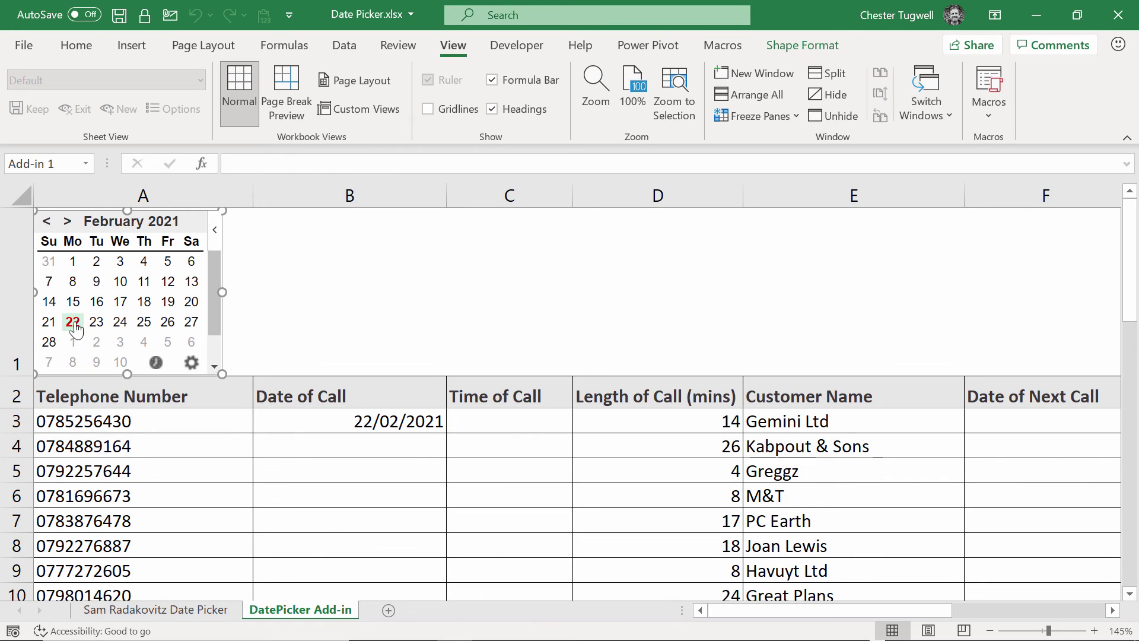
click(509, 422)
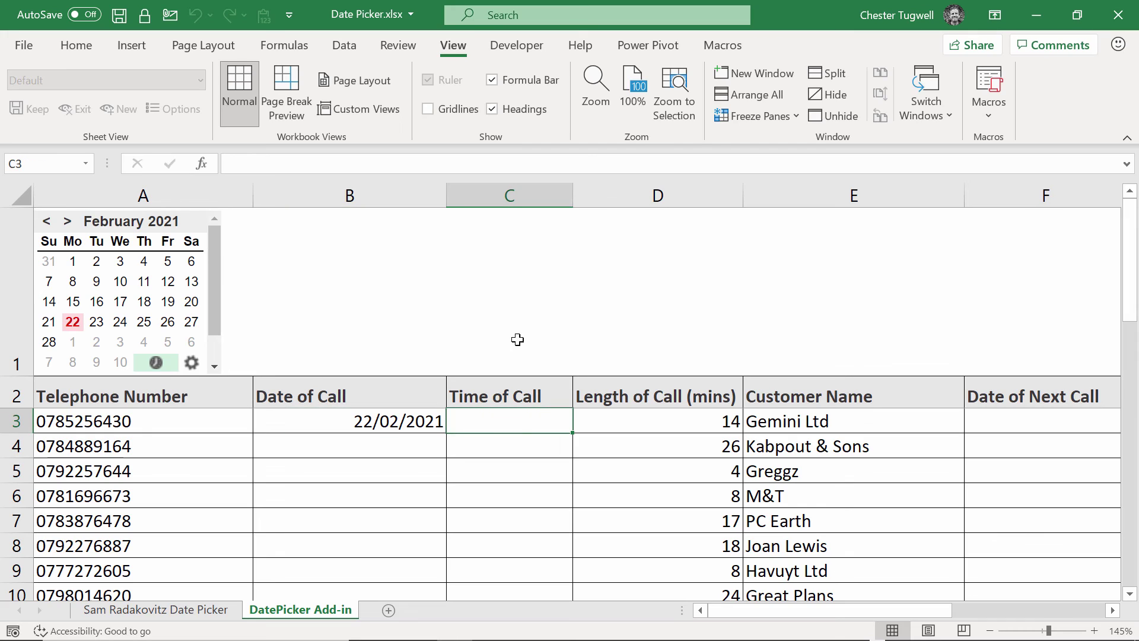
click(157, 361)
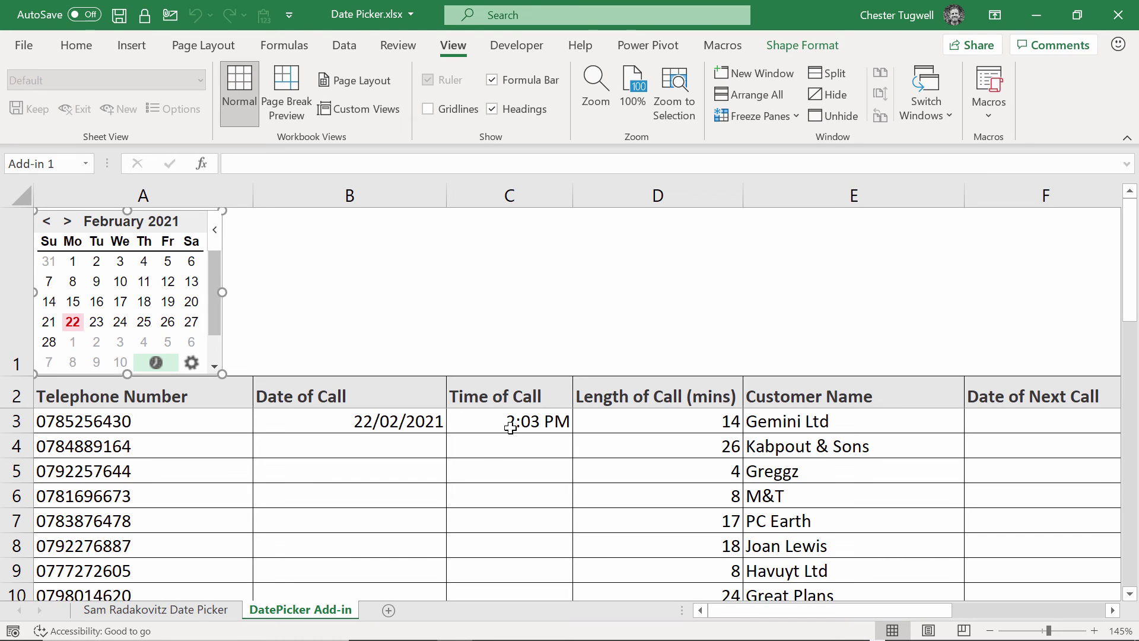
Step: Browse the calendar forward to April 2021, back to March, then deselect it
click(67, 220)
click(70, 222)
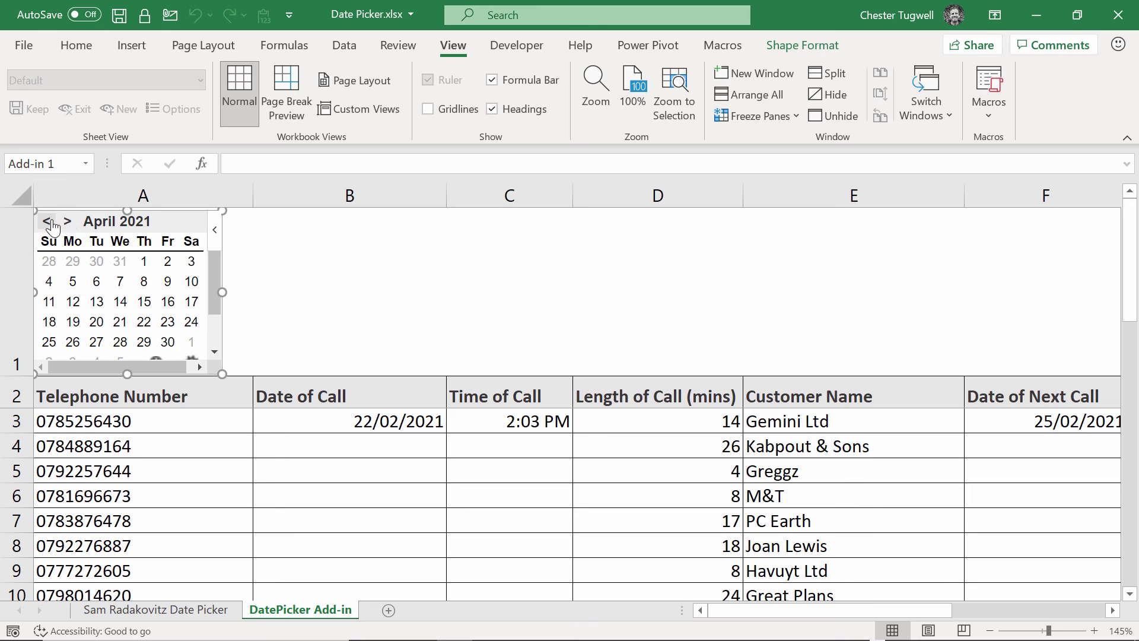
click(51, 223)
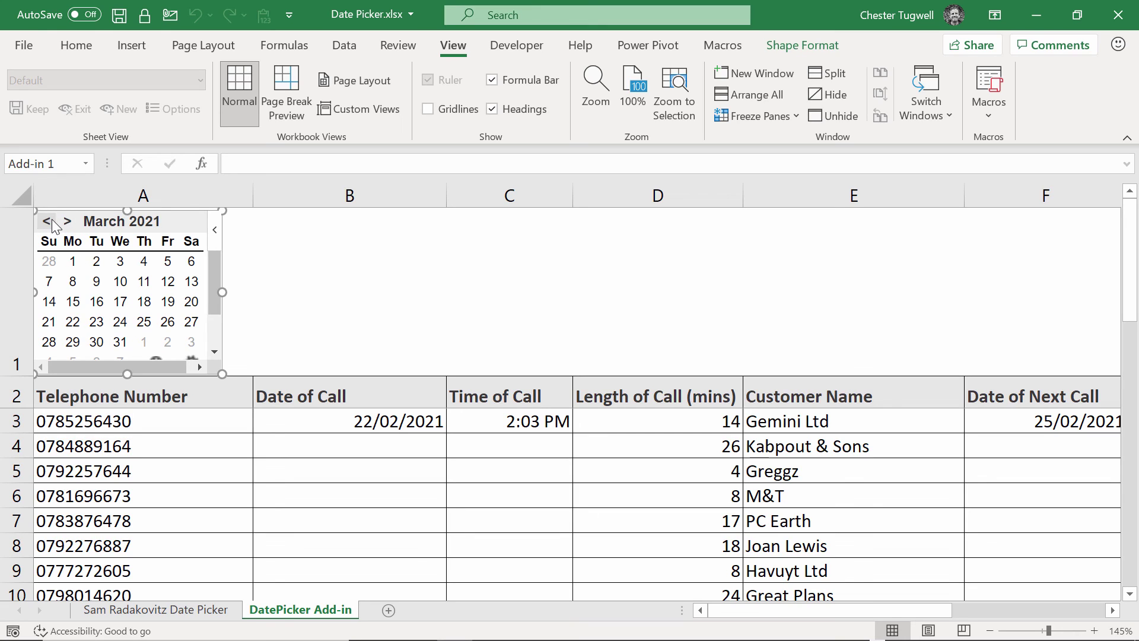
click(301, 269)
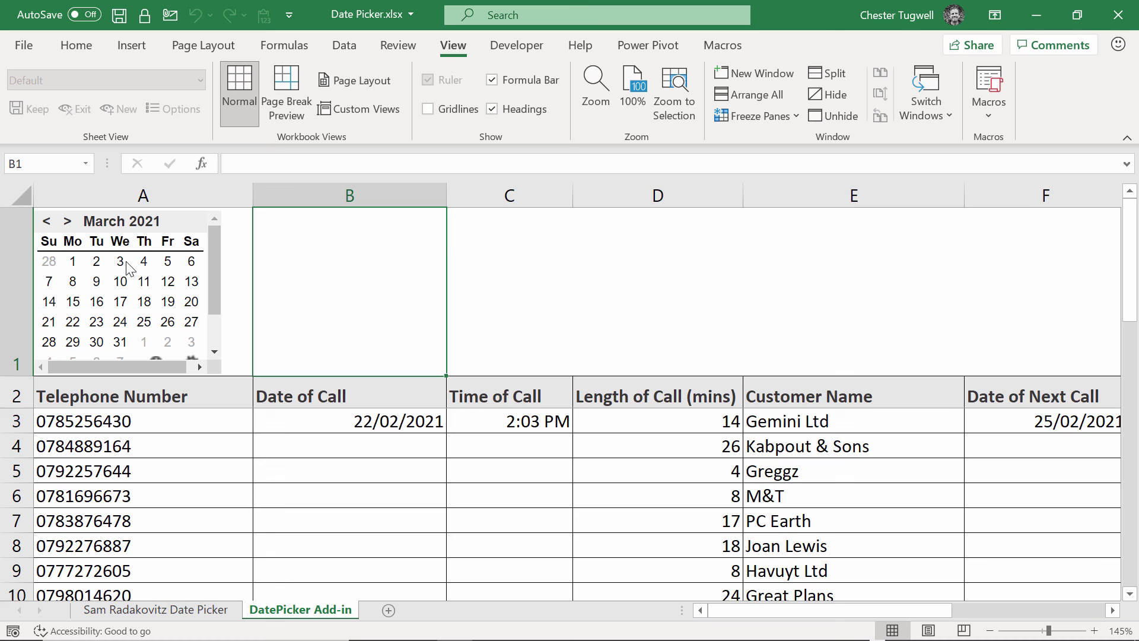
Step: Add Sheet1 with the Mini Calendar add-in, then return to the first call log sheet
click(387, 610)
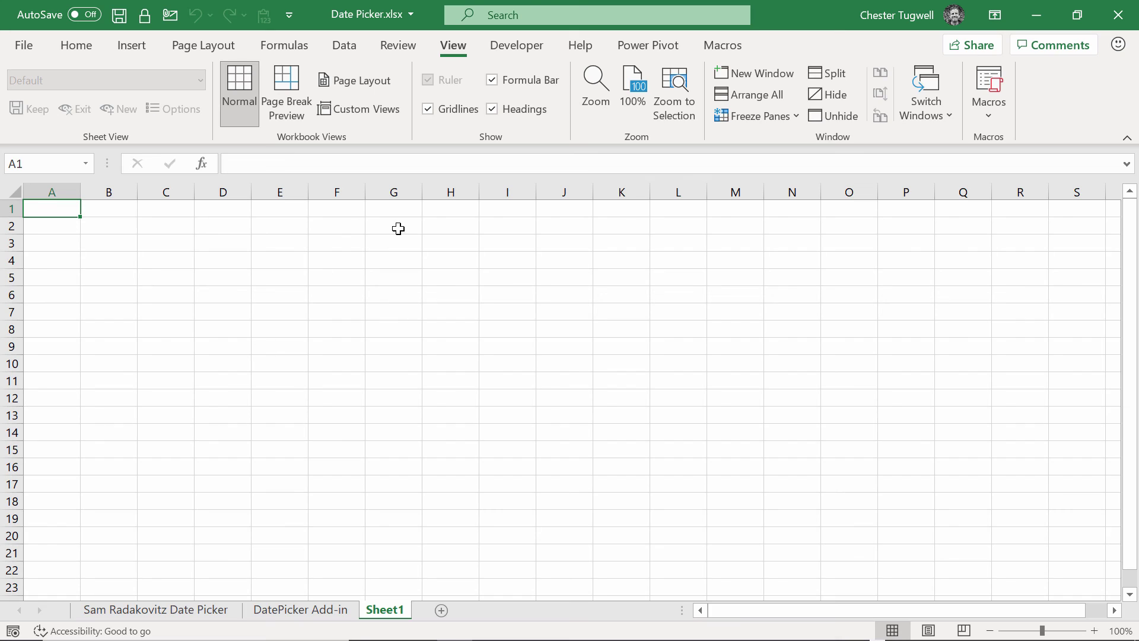
click(508, 48)
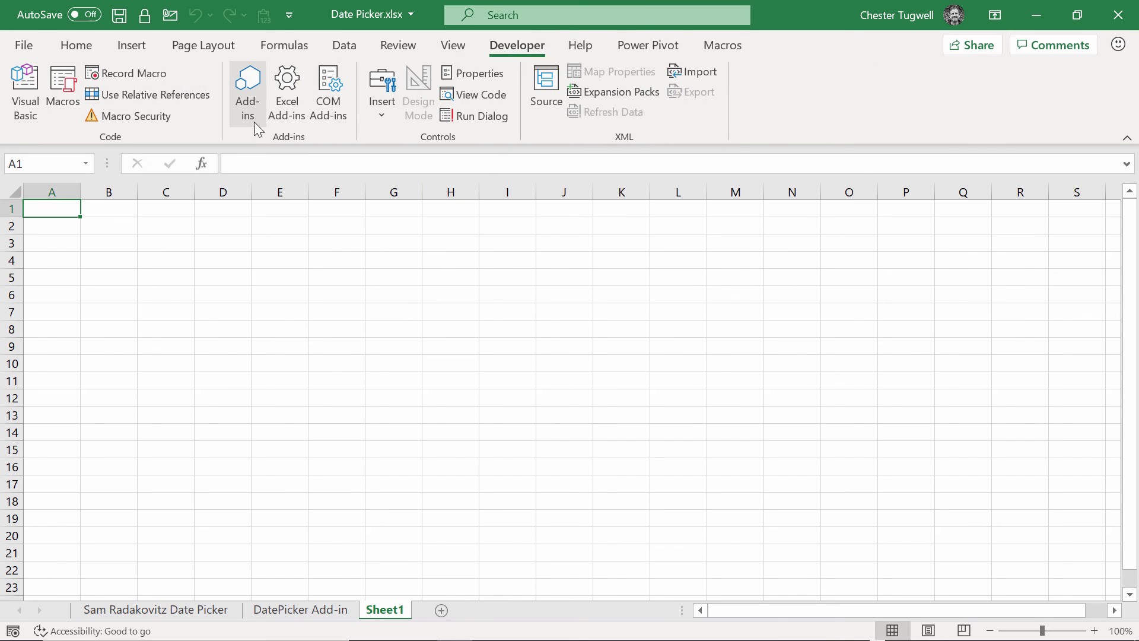
click(250, 113)
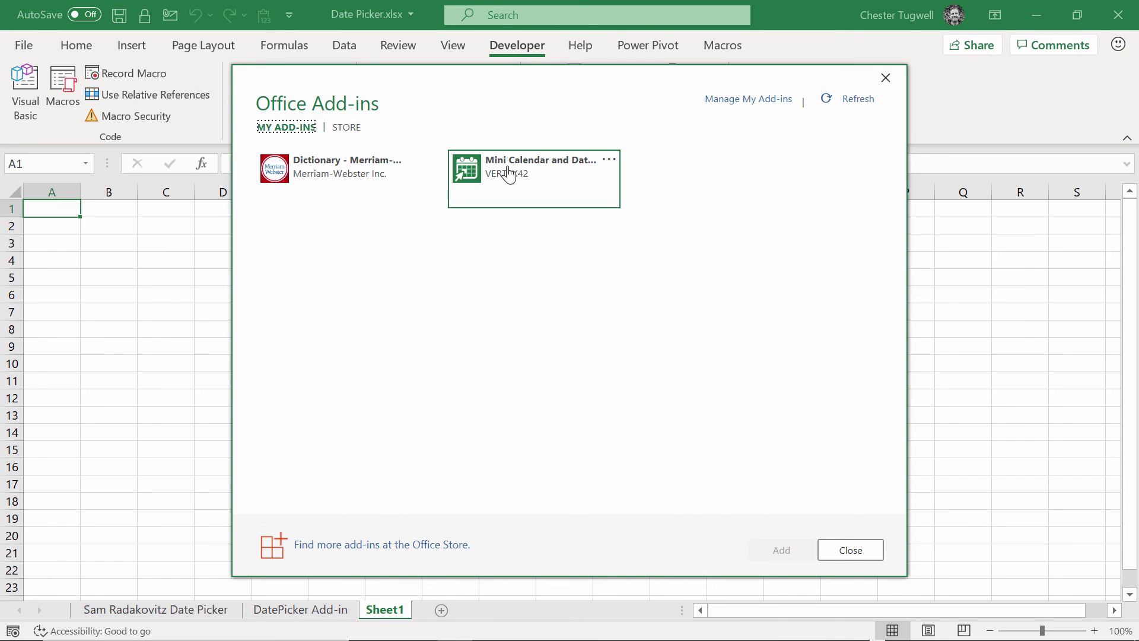
click(508, 177)
click(761, 549)
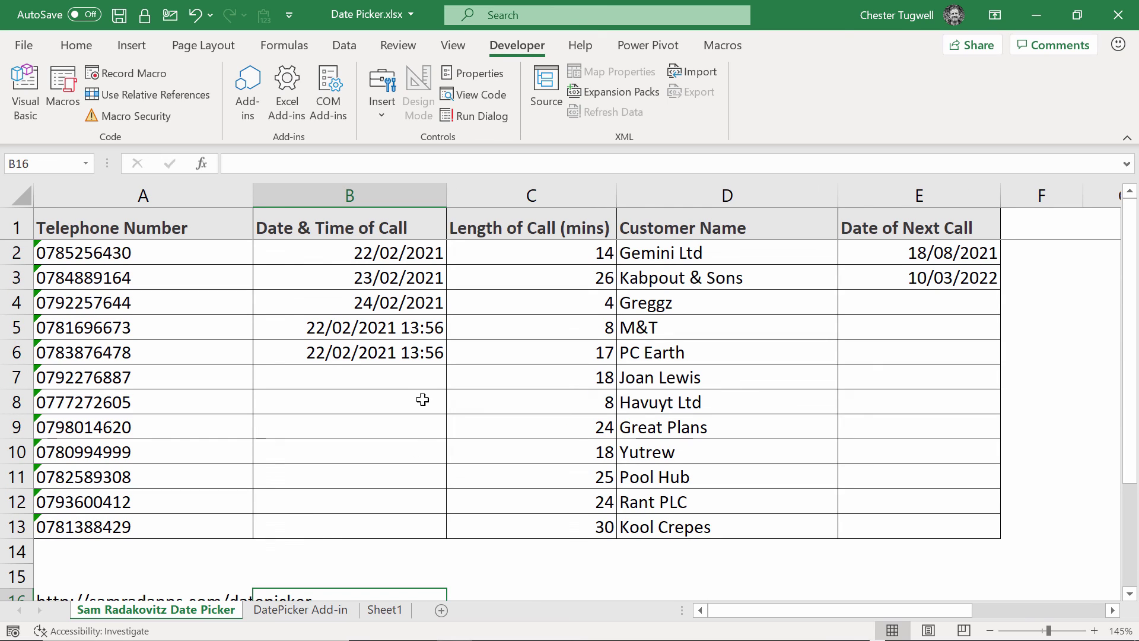
click(384, 375)
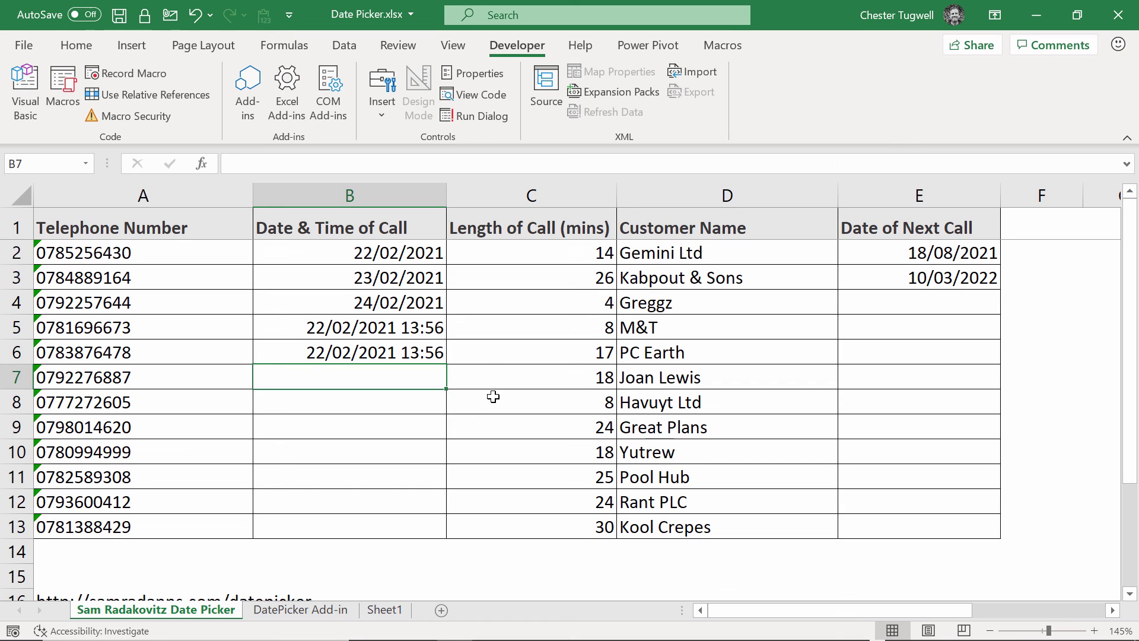
Step: Use Ctrl+; and Ctrl+Shift+; to enter 22/02/2021 in B7, 14:04 in B8, and 22/02/2021 14:05 in B9
key(ctrl+semicolon)
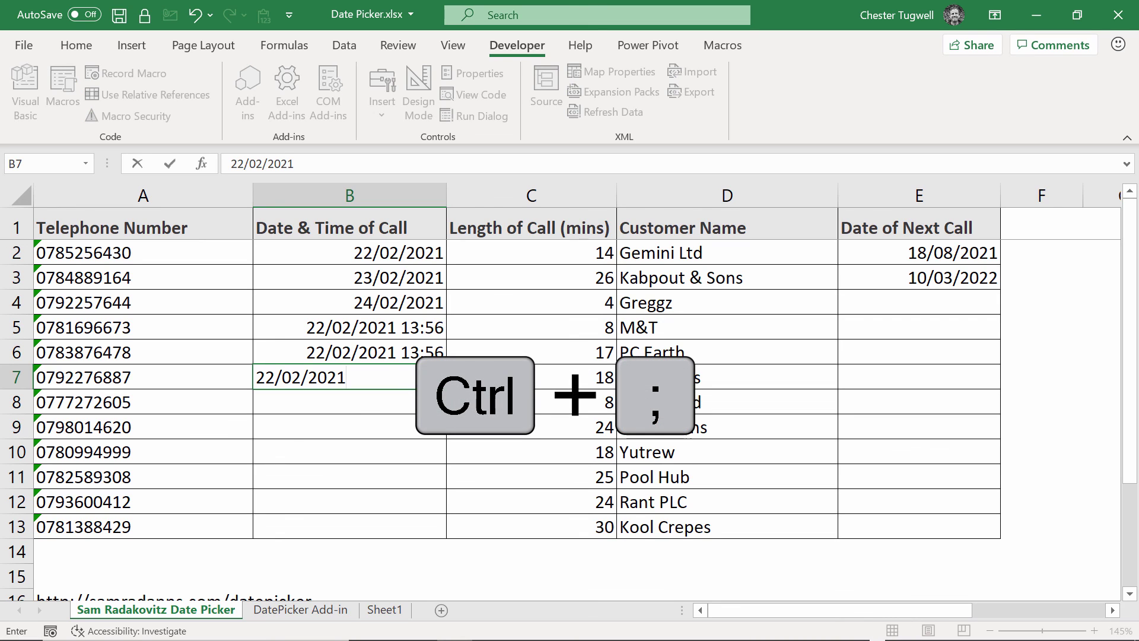
key(Return)
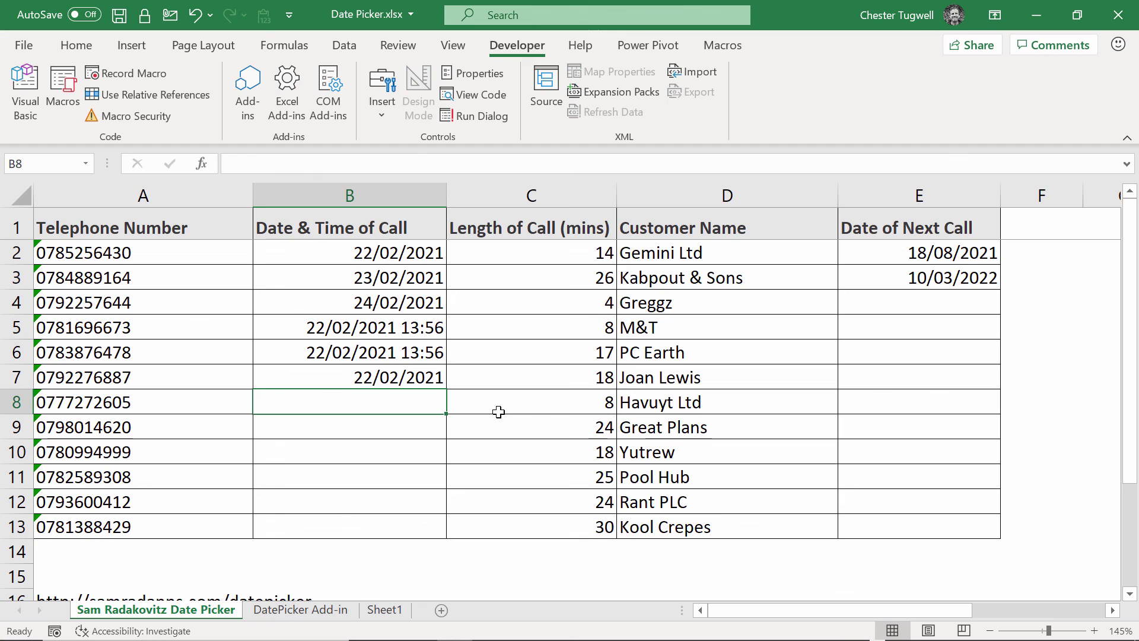
key(ctrl+shift+semicolon)
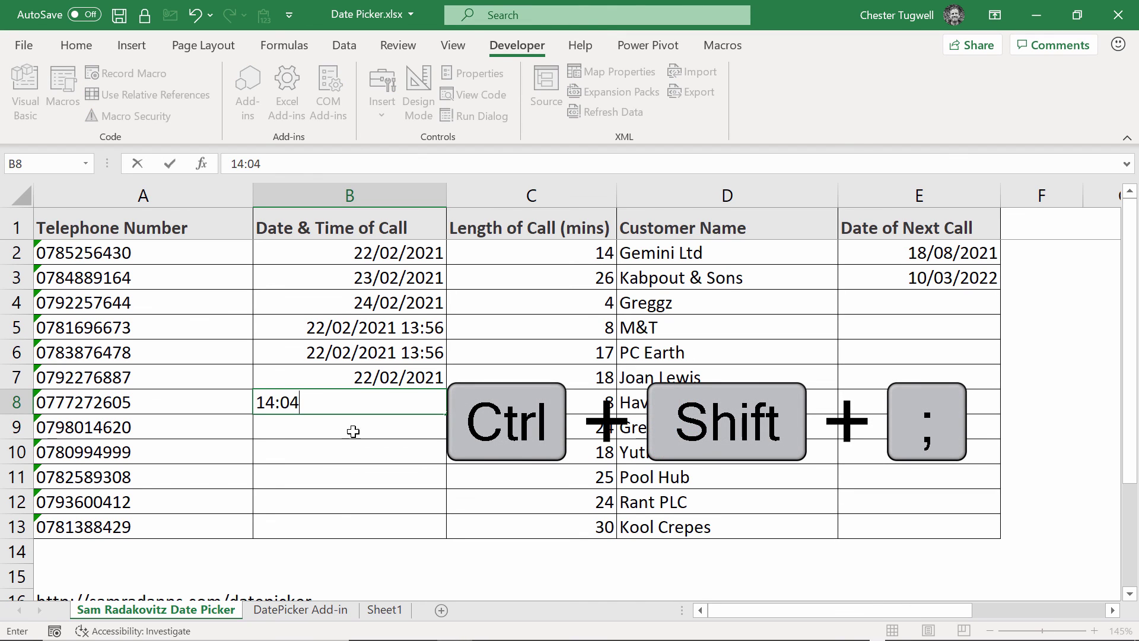
click(319, 423)
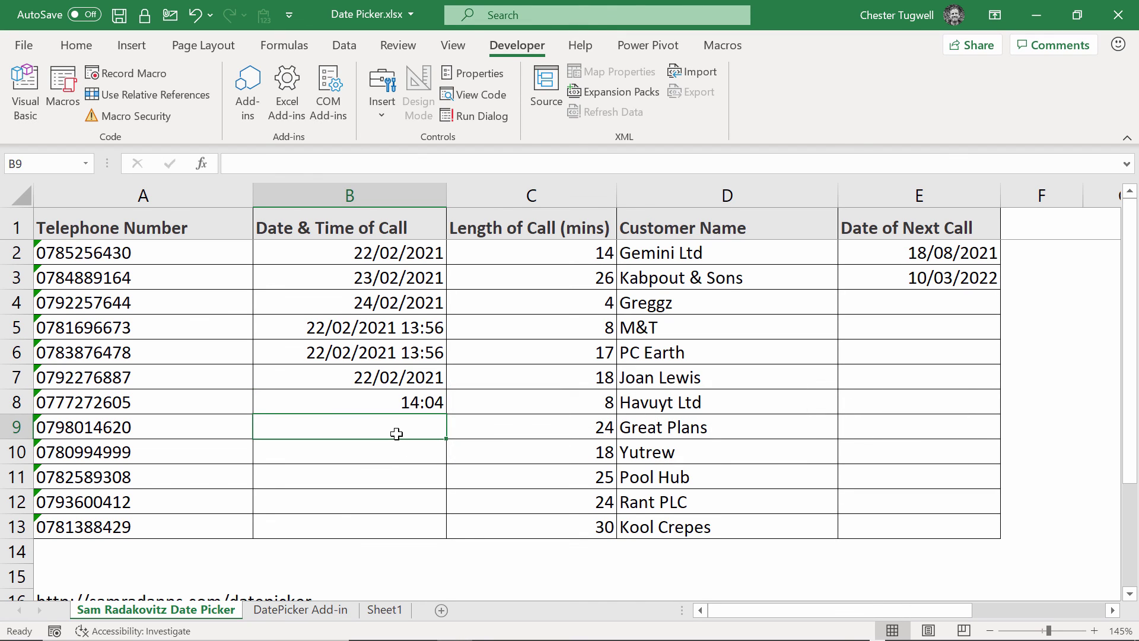
key(ctrl+semicolon)
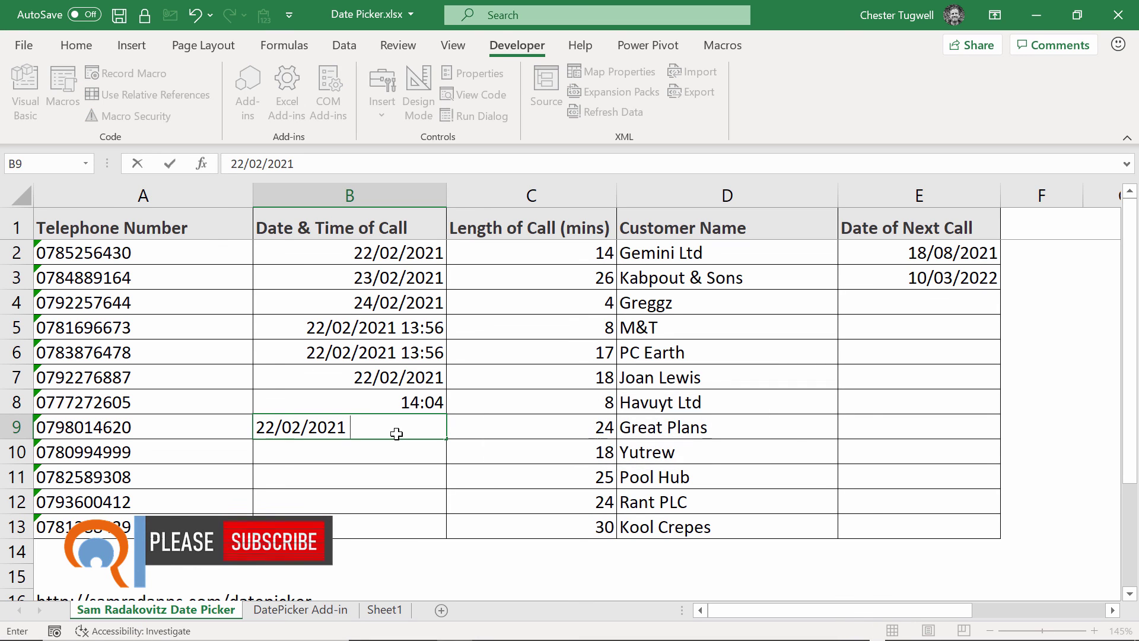
key(ctrl+shift+semicolon)
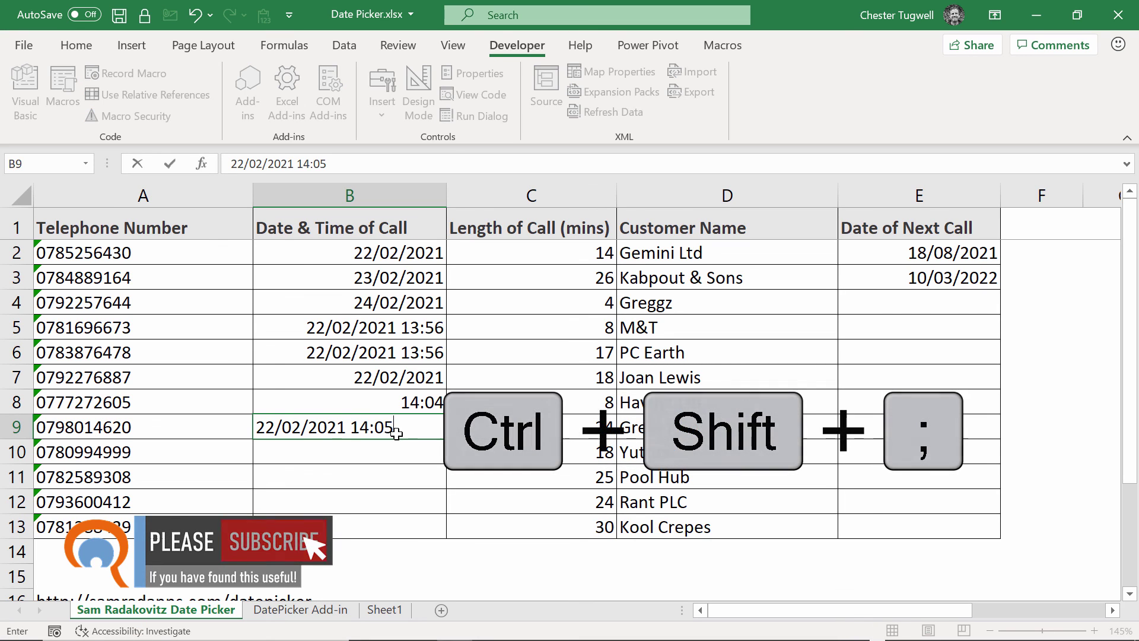
key(Return)
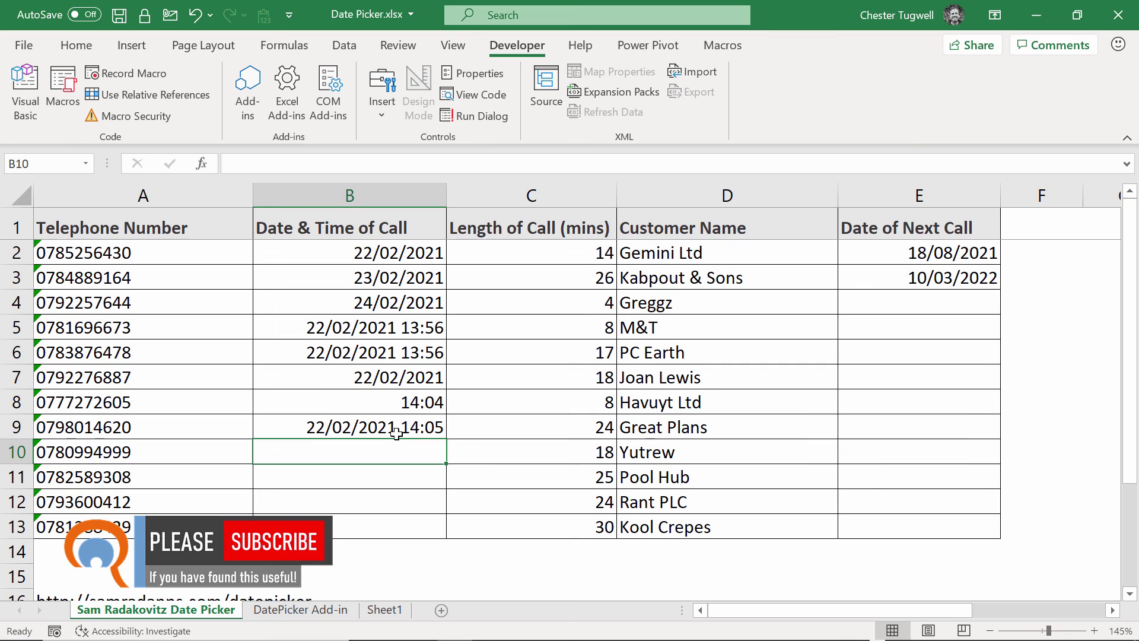